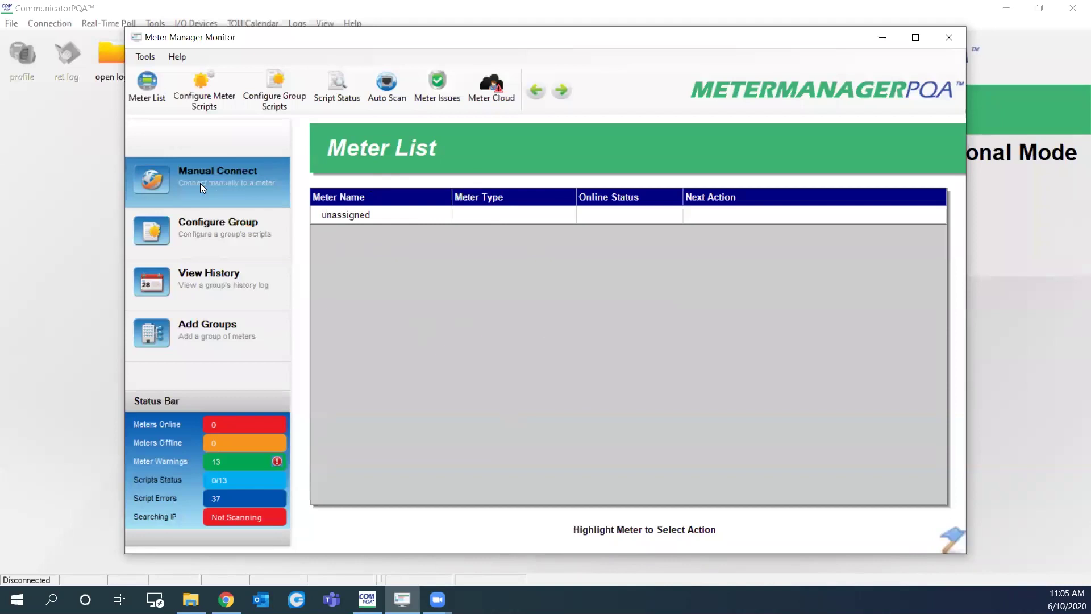
# Step: Connect manually to a meter over the network at IP address 10.0.0.20, port 502, using Modbus TCP
pyautogui.click(224, 188)
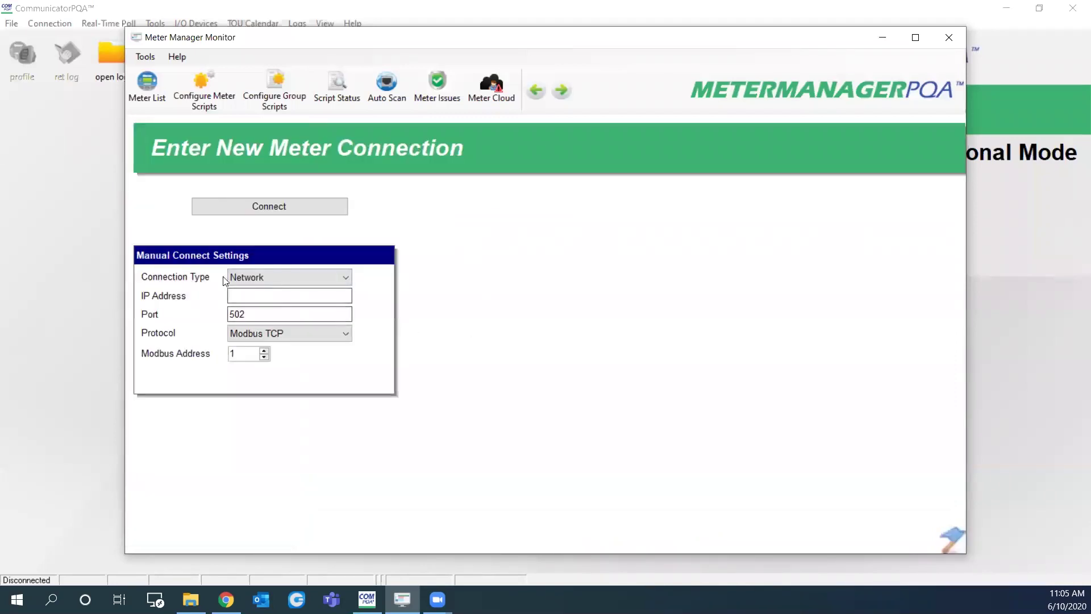
pyautogui.click(276, 277)
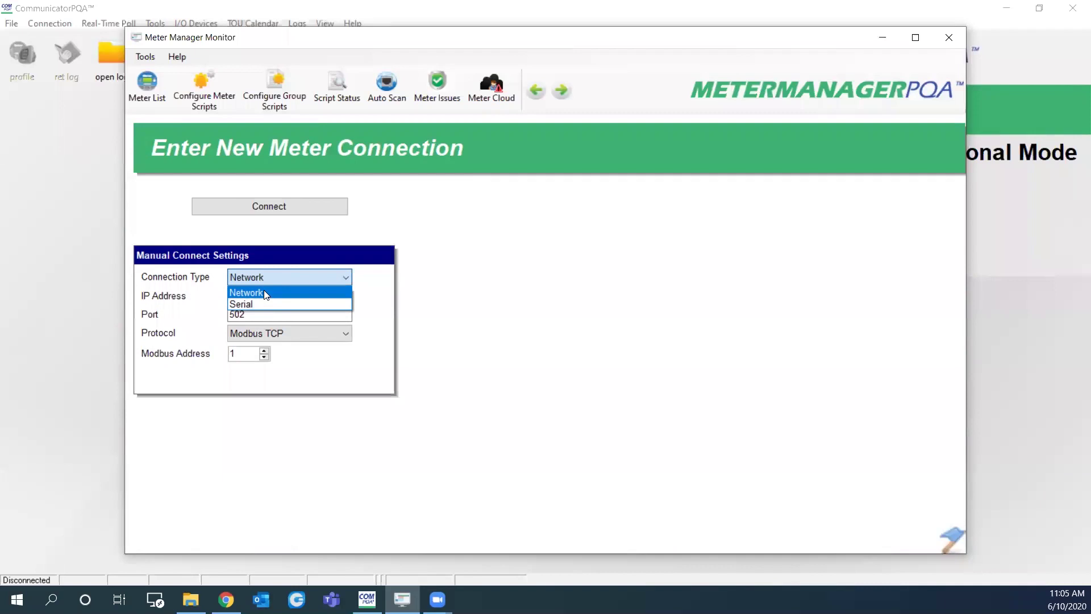
pyautogui.click(266, 293)
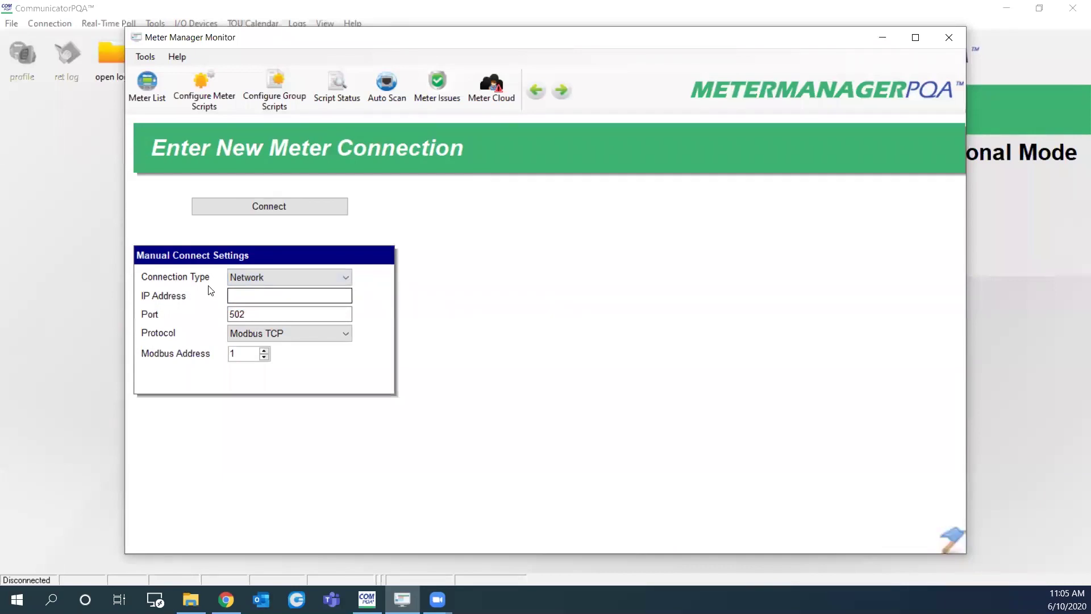
pyautogui.click(261, 295)
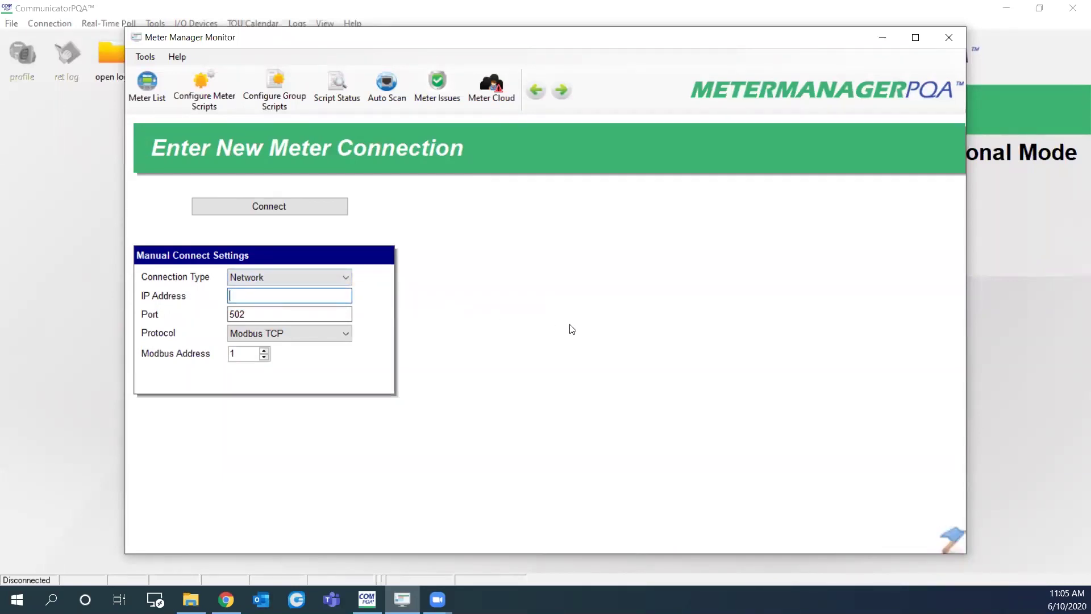
pyautogui.write('10.0.0.20')
pyautogui.click(243, 316)
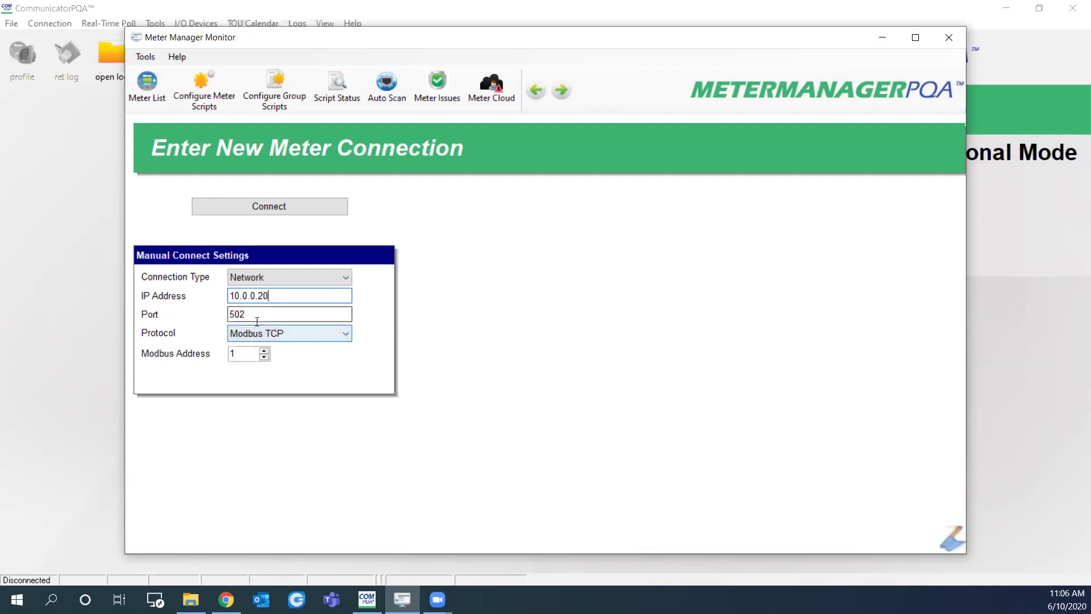
pyautogui.click(251, 210)
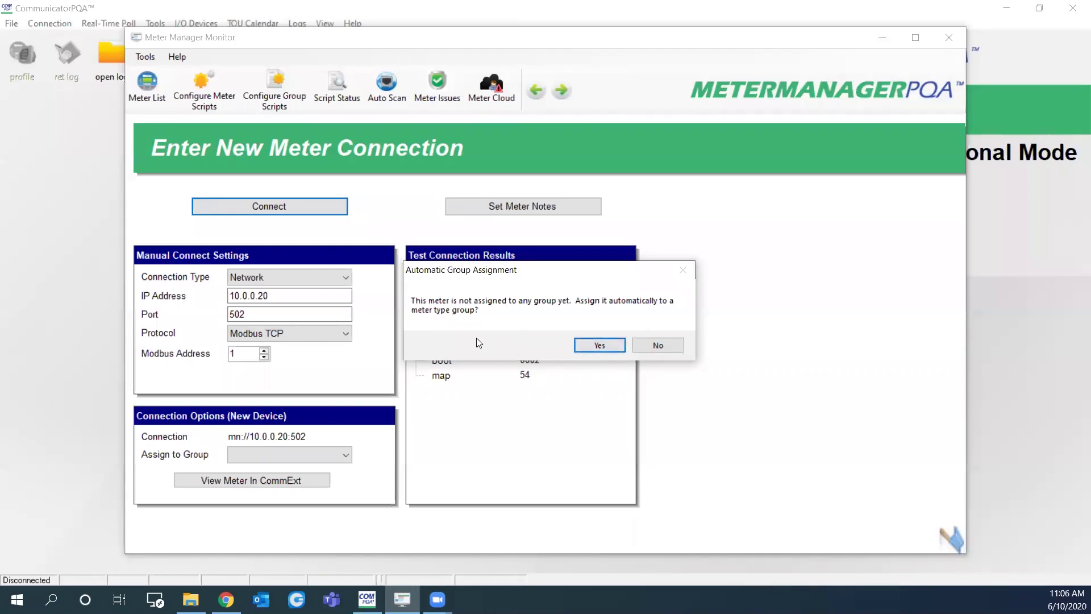
# Step: Accept automatic assignment of the meter to a newly created Shark 200 group and return to the meter list
pyautogui.click(591, 346)
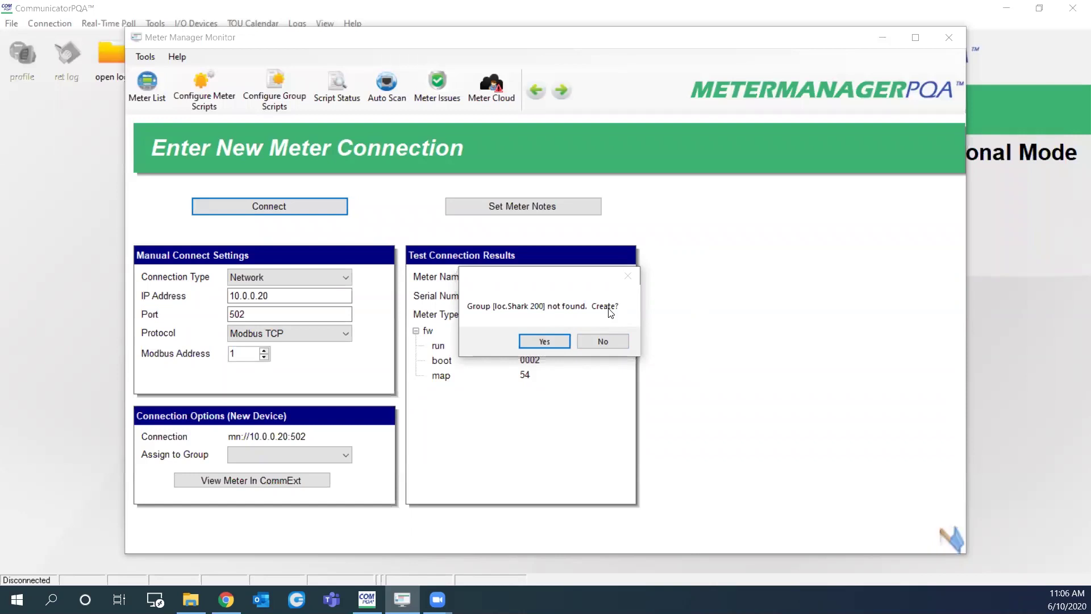
pyautogui.click(541, 341)
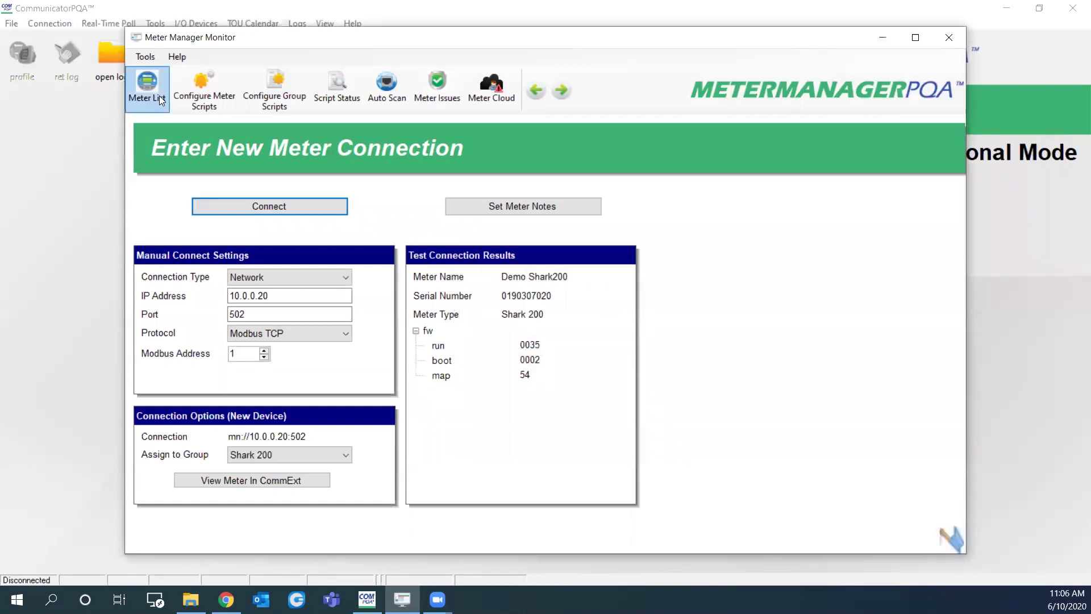
pyautogui.click(151, 92)
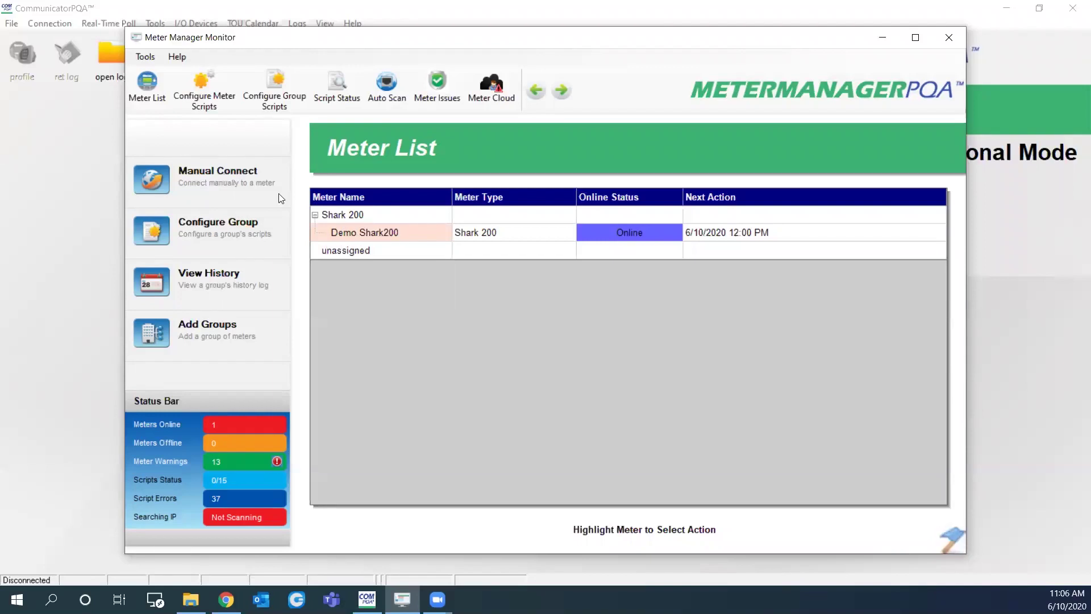
# Step: Connect manually to the network meter at 10.0.0.22 without automatic group assignment and return to the meter list
pyautogui.click(217, 175)
pyautogui.click(272, 294)
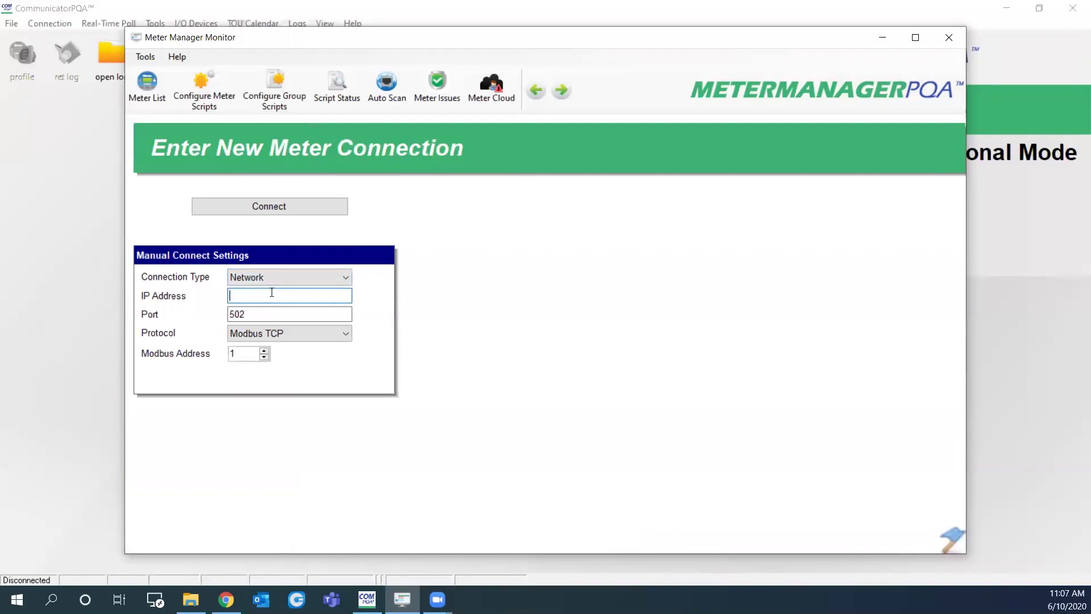
pyautogui.write('10.0.0.22')
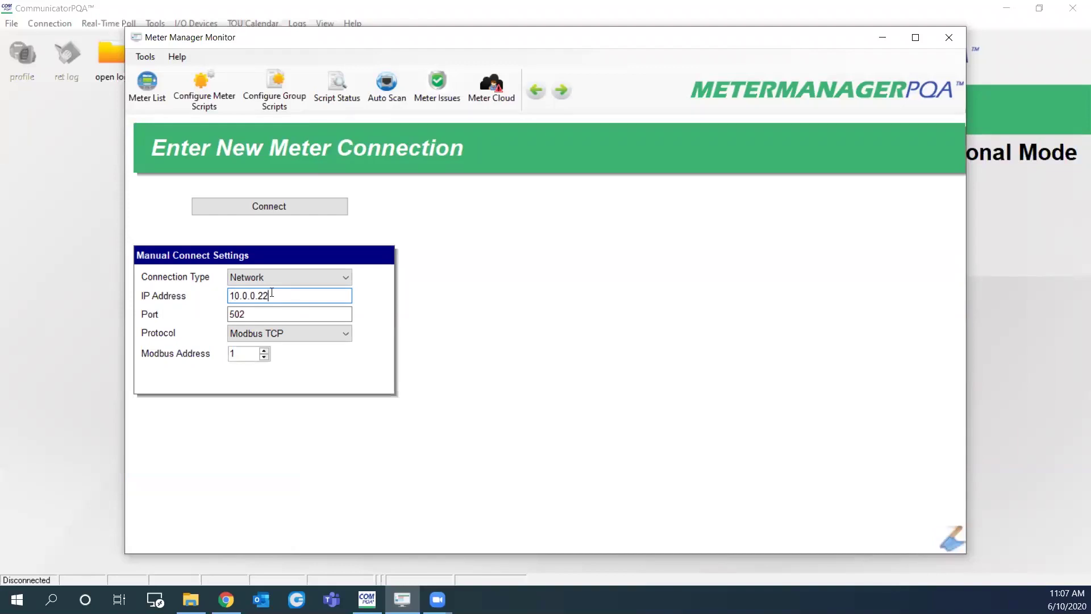
pyautogui.click(246, 211)
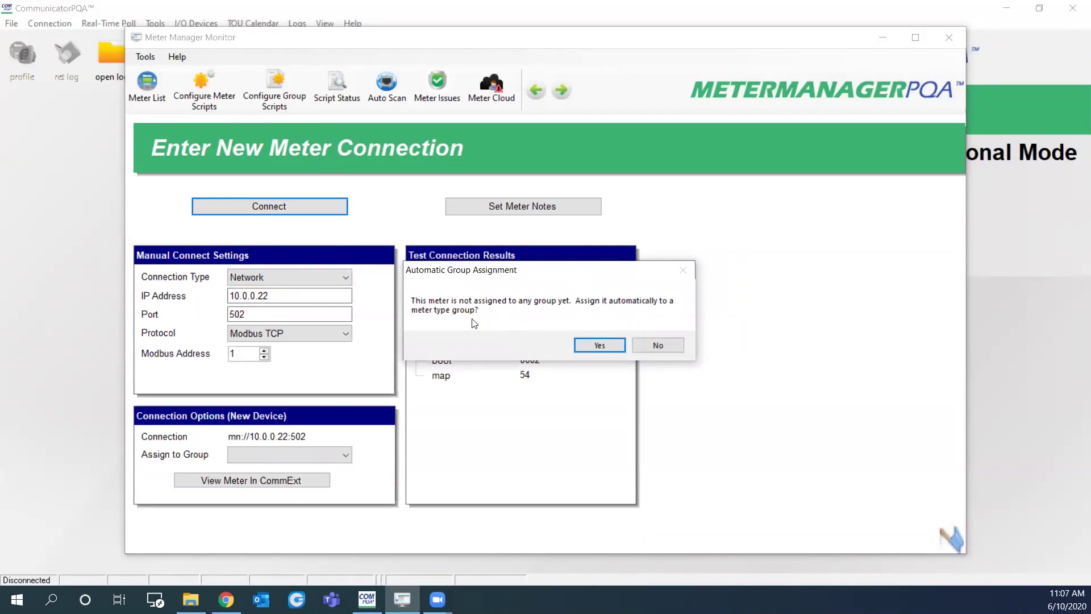
pyautogui.click(657, 345)
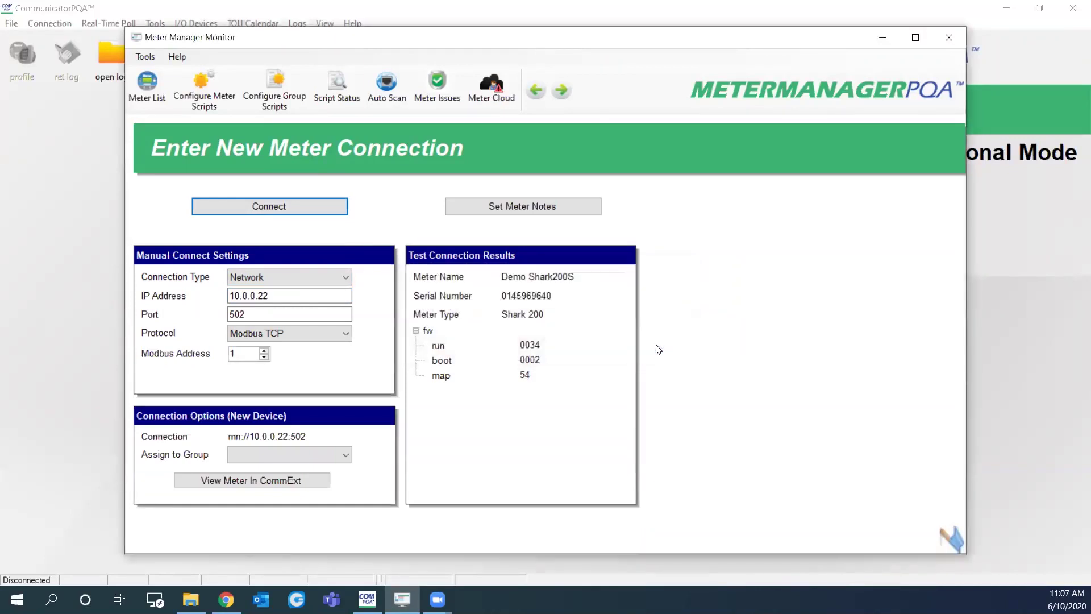
pyautogui.click(147, 98)
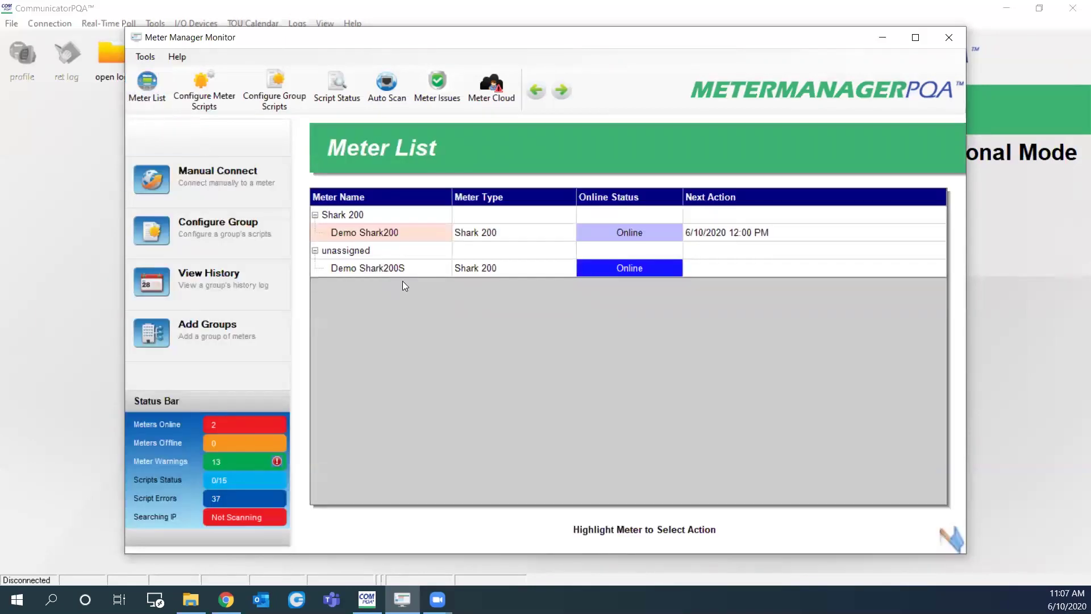
# Step: Move the unassigned meter Demo Shark200S to the Shark 200 group
pyautogui.rightClick(367, 272)
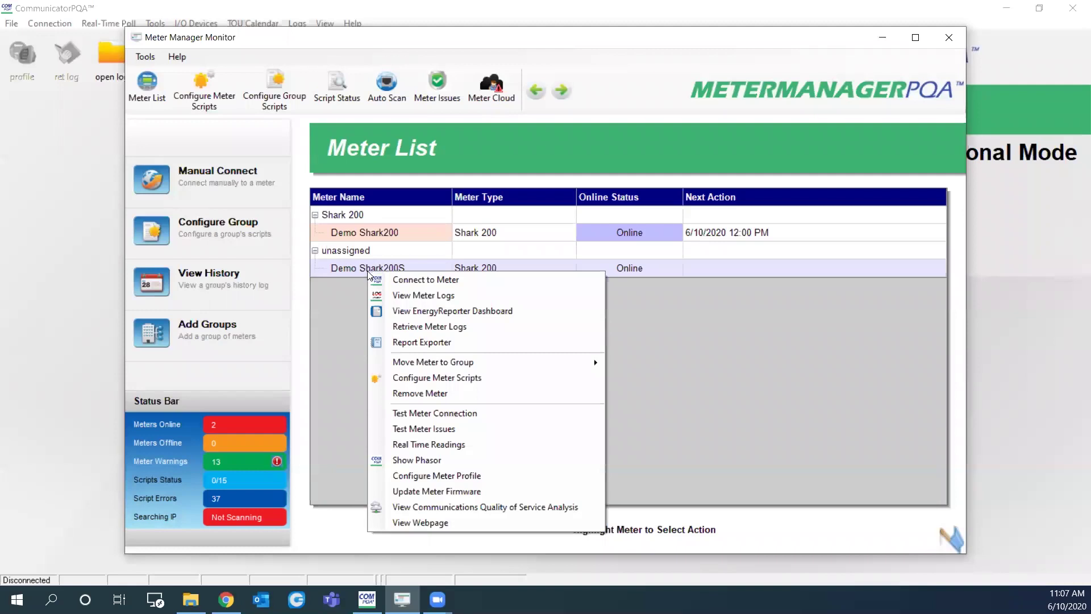
pyautogui.moveTo(490, 367)
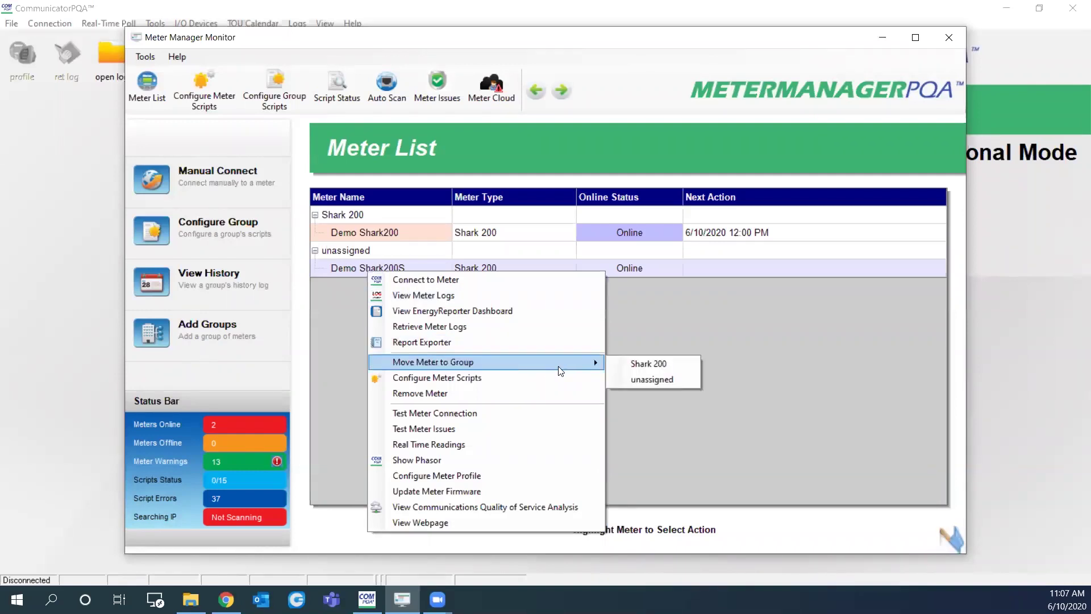
pyautogui.click(666, 364)
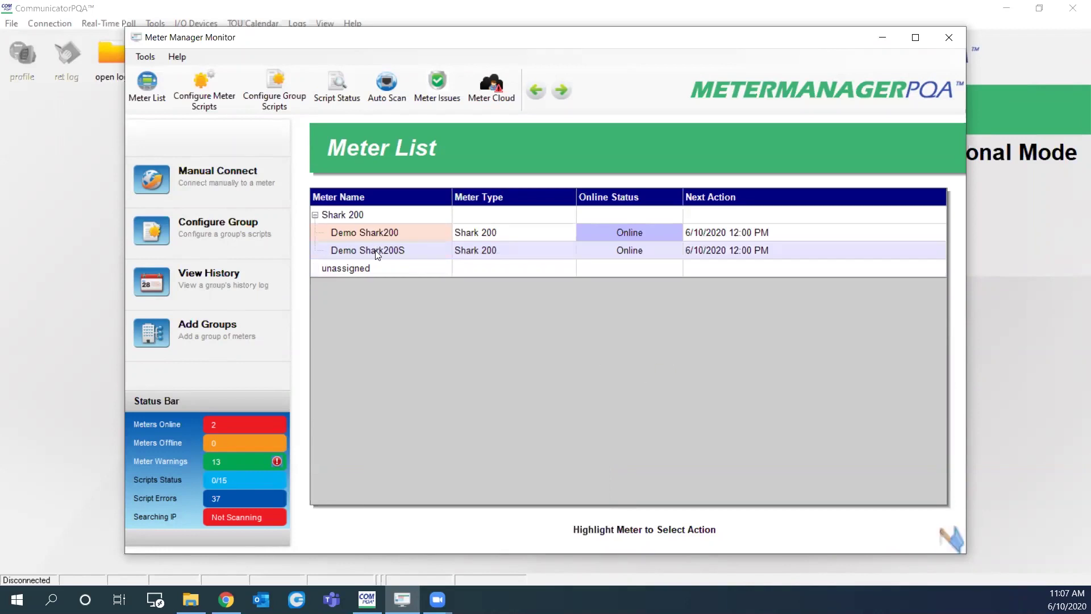
pyautogui.rightClick(355, 219)
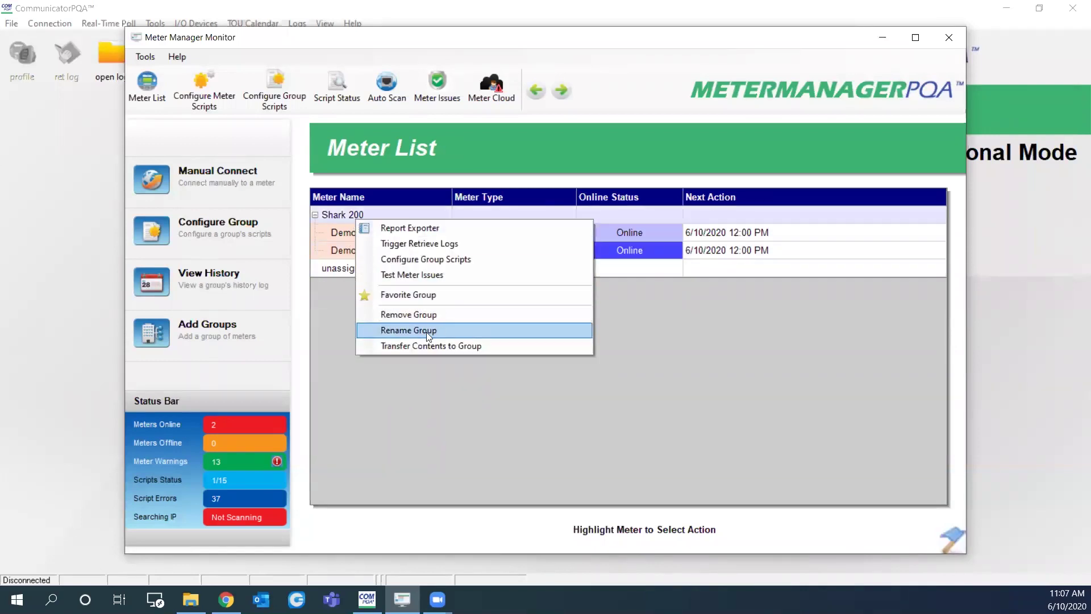
pyautogui.click(426, 331)
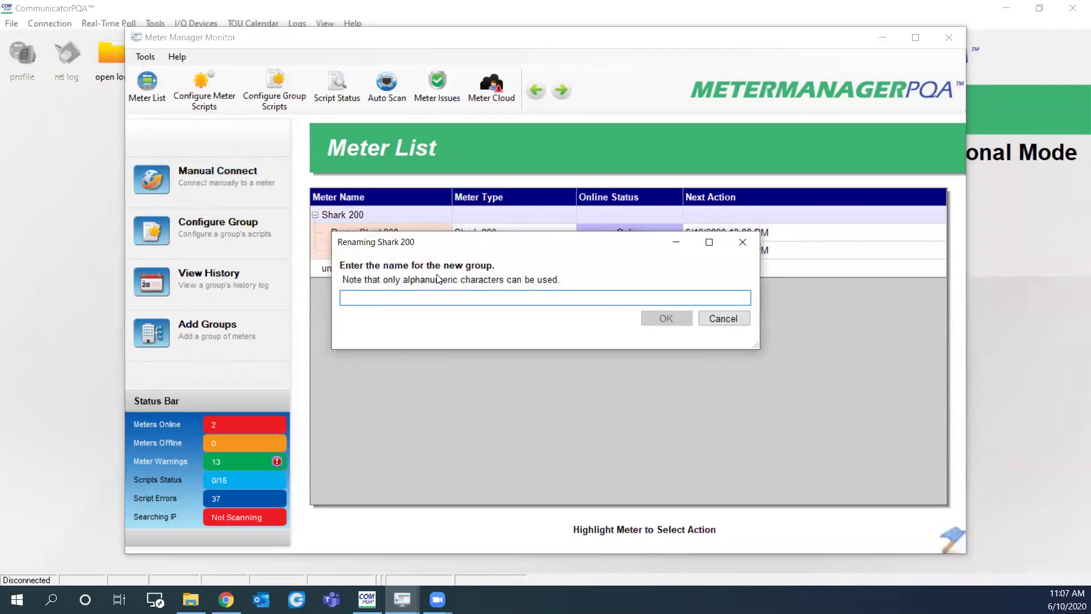
pyautogui.click(727, 321)
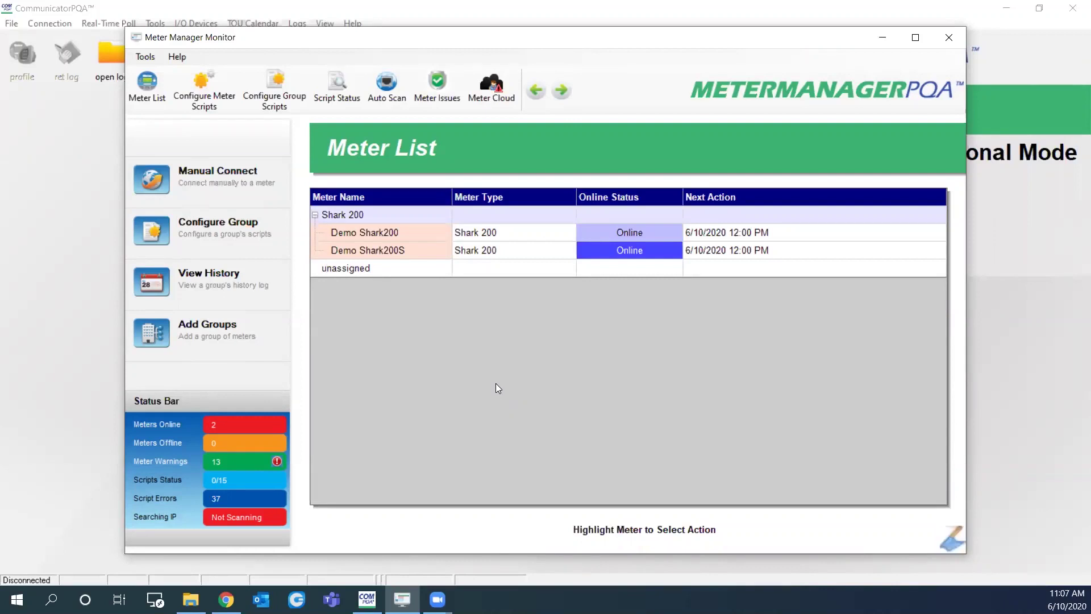
# Step: Save an automatic scan of 172.20.166.252:502 to 172.20.166.255:502 with a 12-hour interval for log retrieval
pyautogui.click(380, 96)
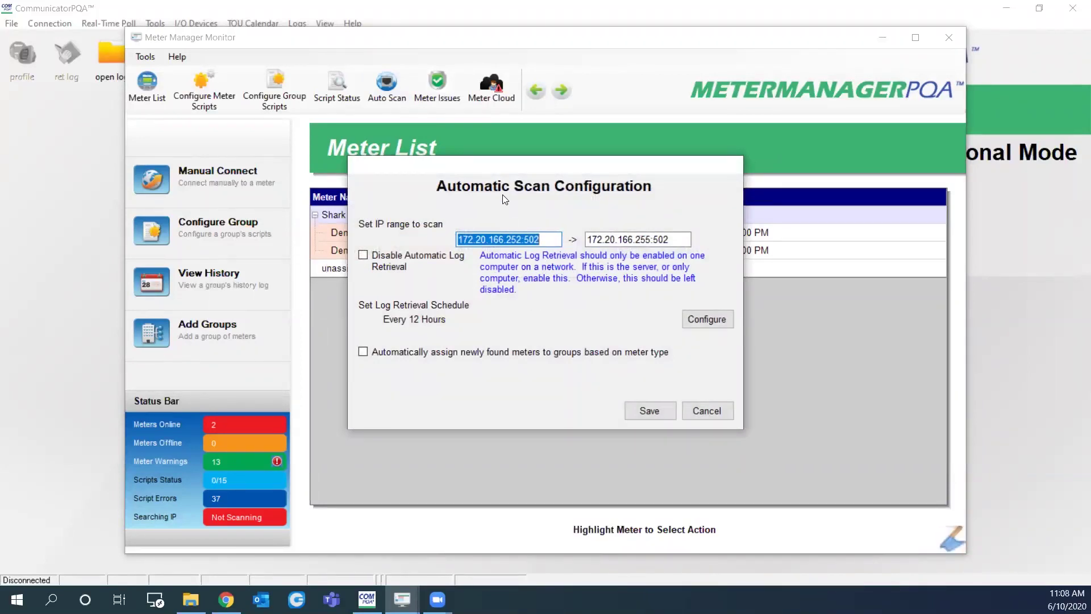
pyautogui.click(515, 239)
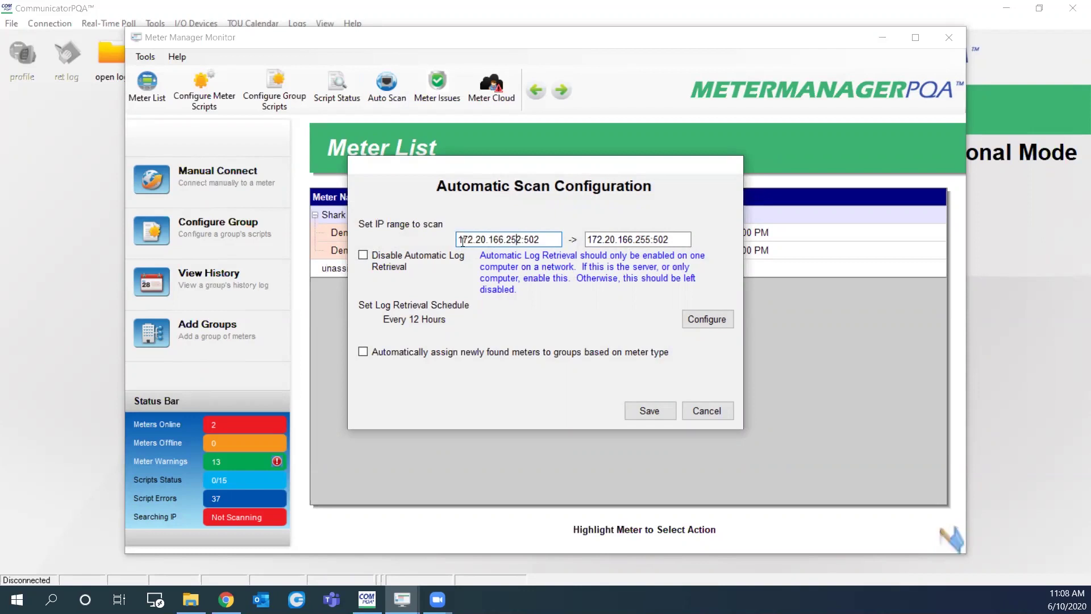
pyautogui.moveTo(459, 239); pyautogui.dragTo(521, 239)
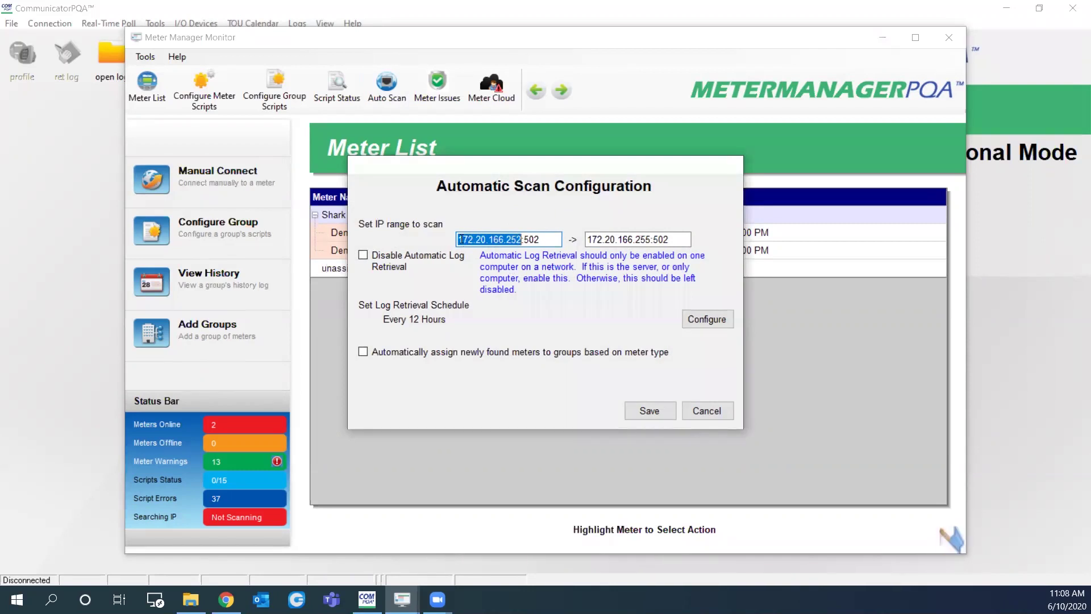
pyautogui.moveTo(588, 239); pyautogui.dragTo(651, 239)
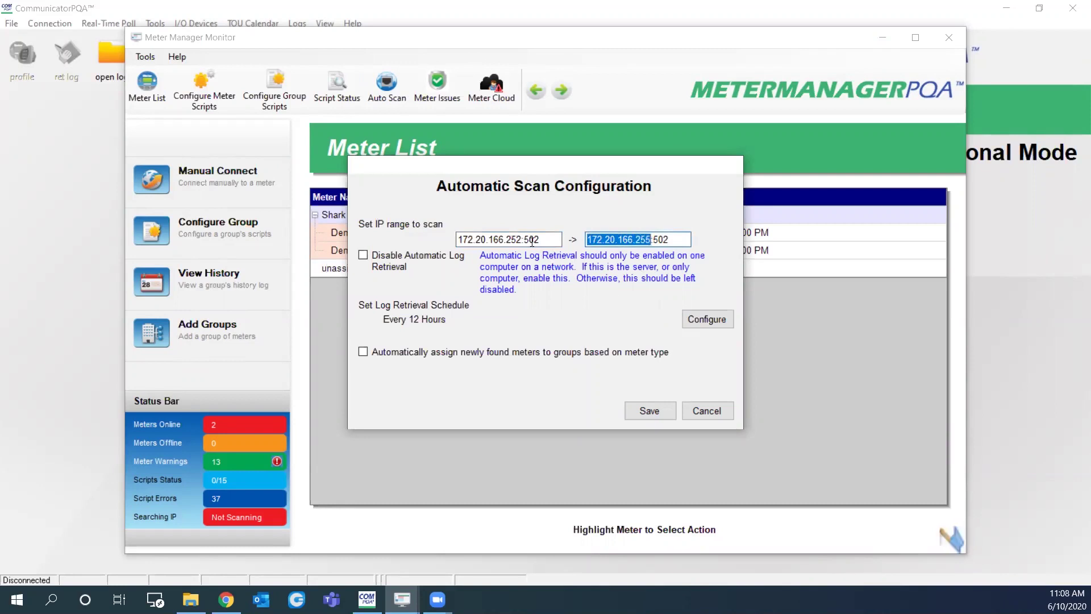
pyautogui.moveTo(524, 240); pyautogui.dragTo(540, 239)
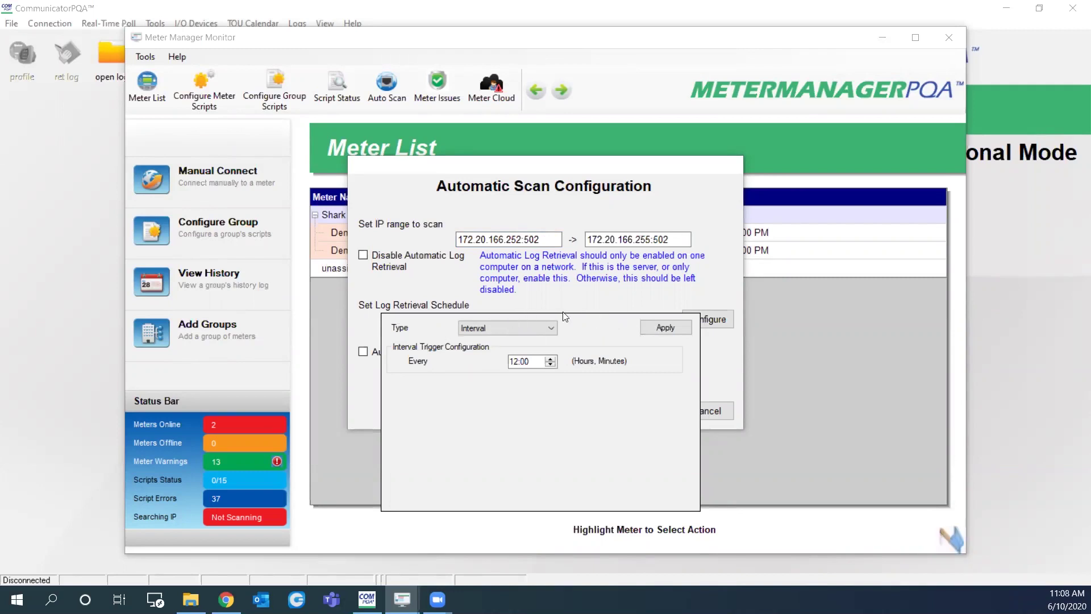
pyautogui.click(663, 329)
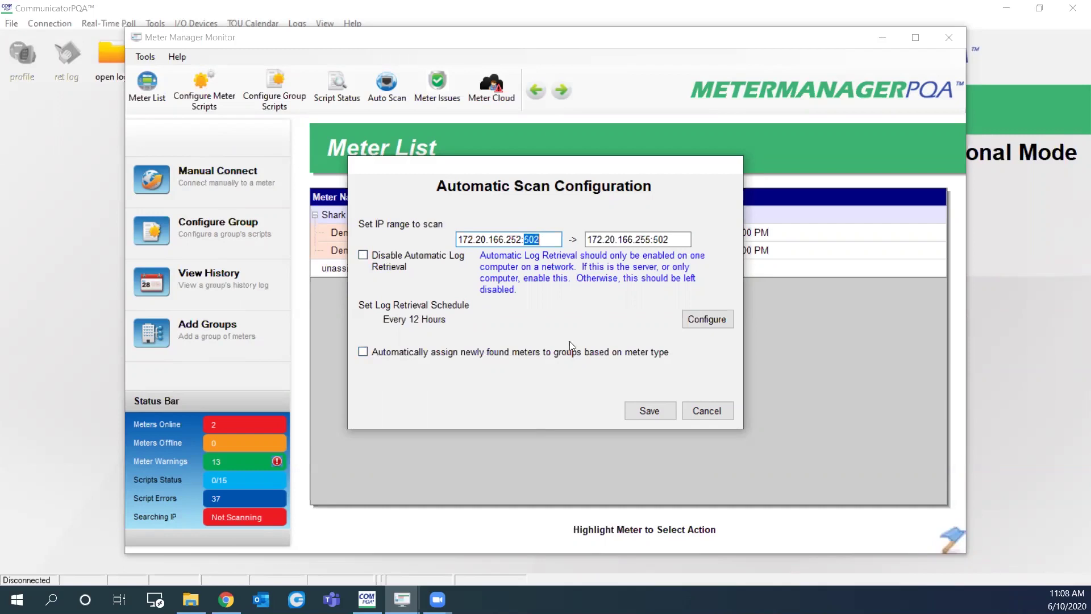
pyautogui.click(641, 411)
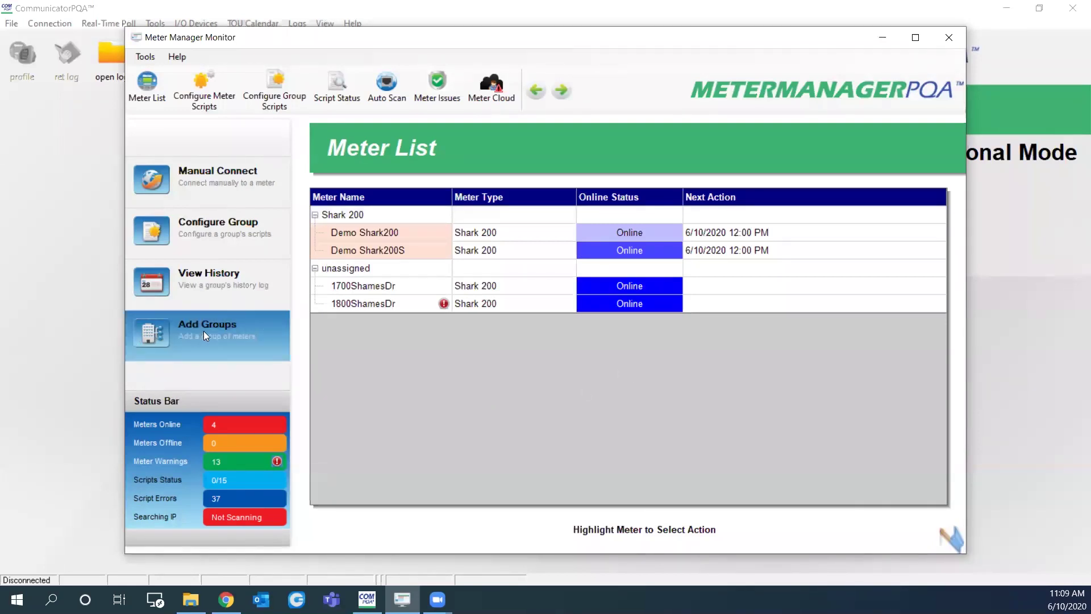
# Step: Add a new meter group named EIG Meters
pyautogui.click(226, 326)
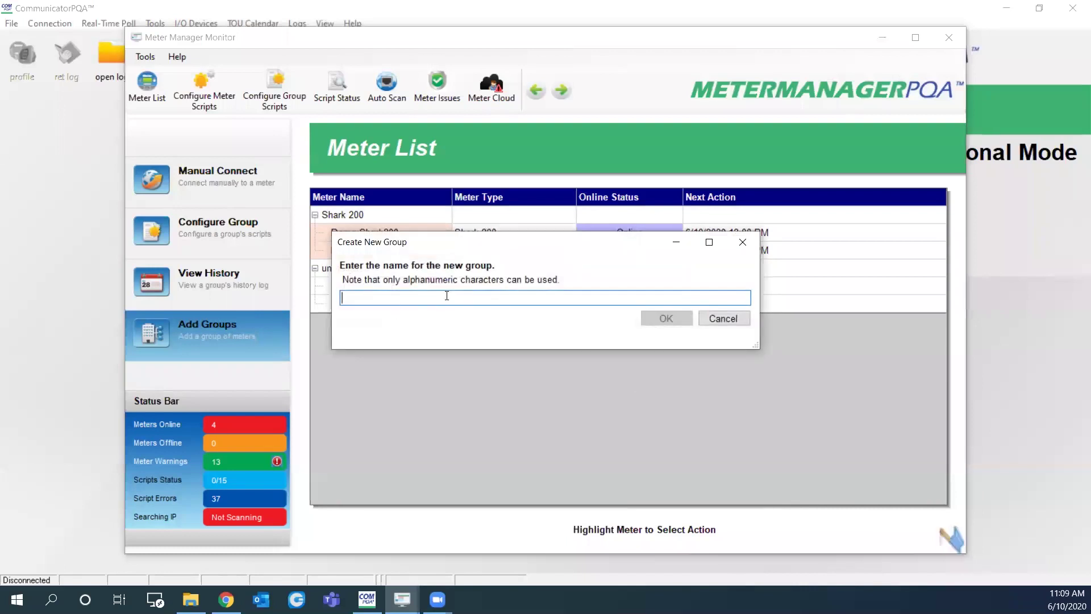
pyautogui.write('E')
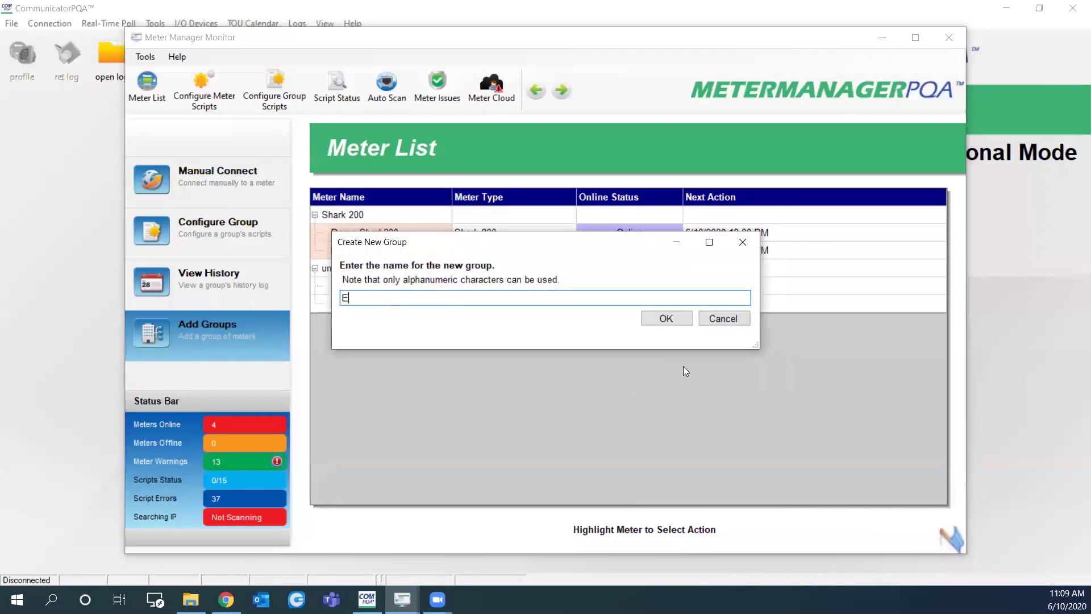
pyautogui.write('IG Meters')
pyautogui.click(663, 322)
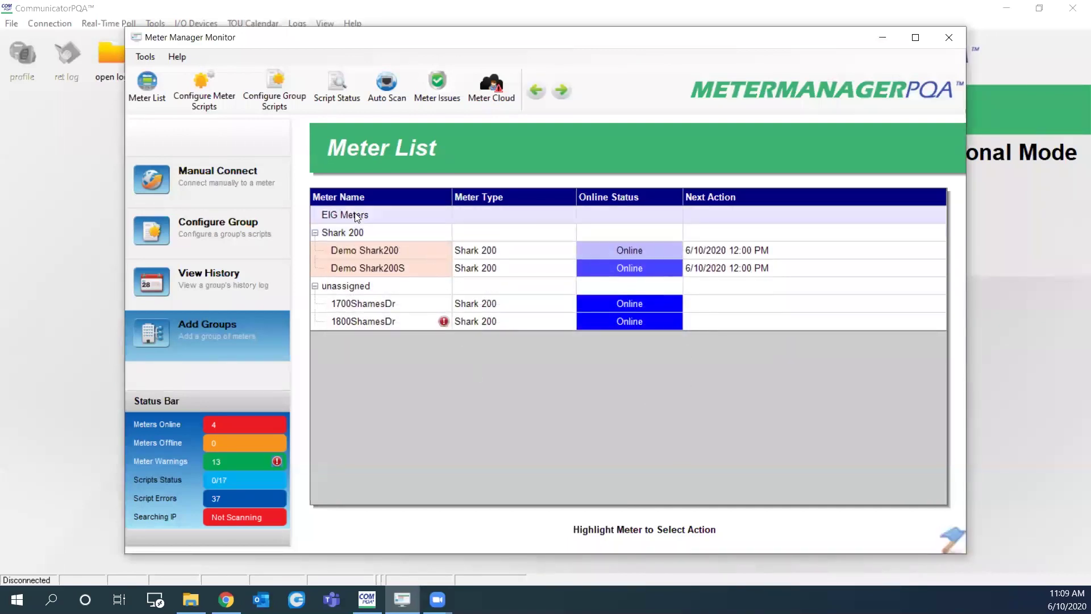
# Step: Move both unassigned Shark 200 meters to the EIG Meters group
pyautogui.rightClick(383, 307)
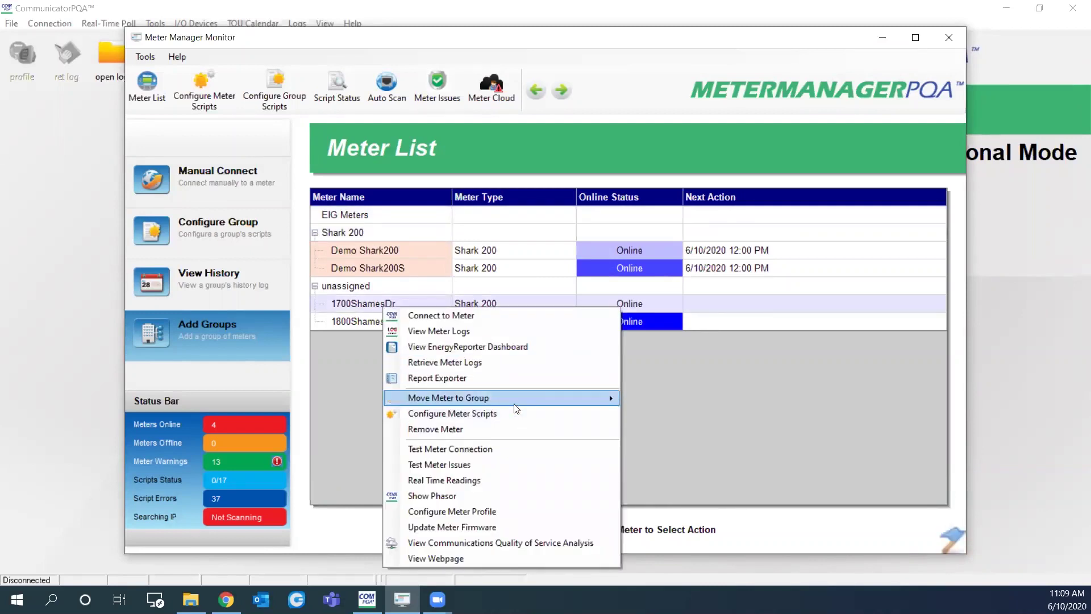
pyautogui.moveTo(515, 408)
pyautogui.click(673, 427)
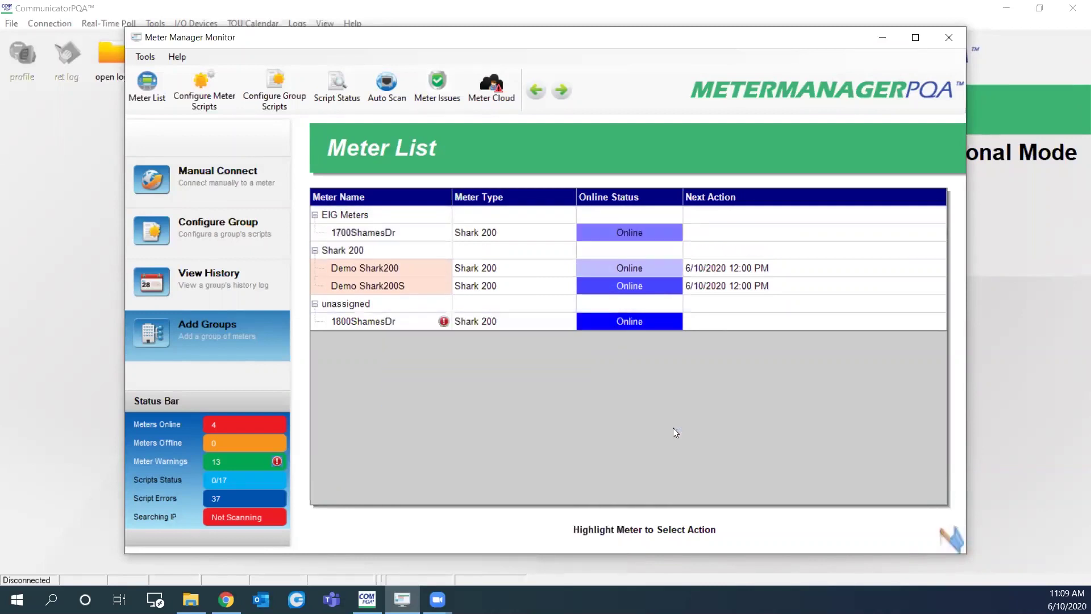
pyautogui.rightClick(390, 320)
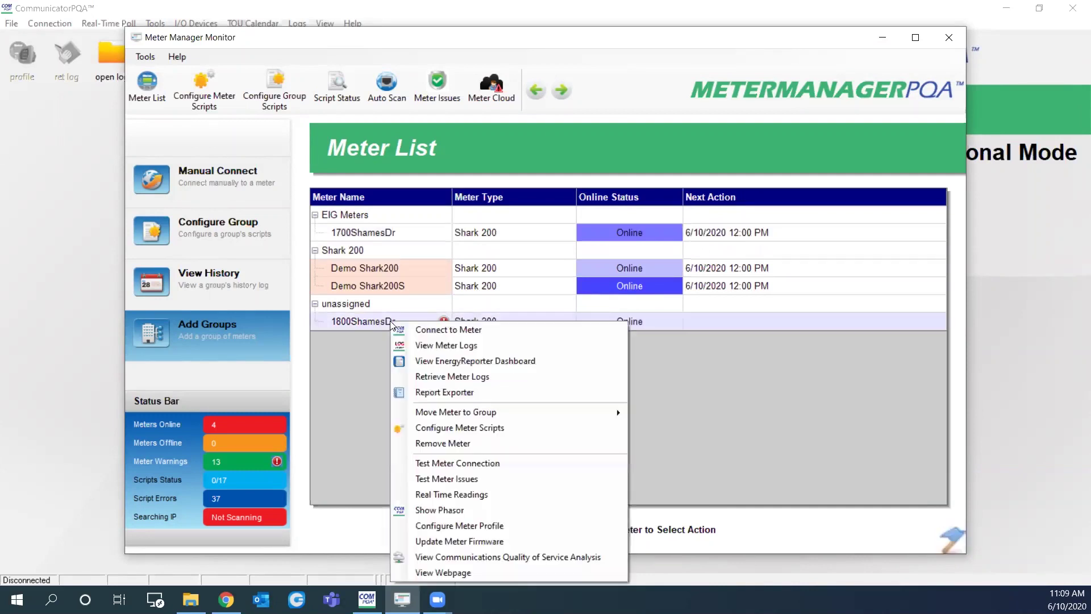
pyautogui.moveTo(496, 406)
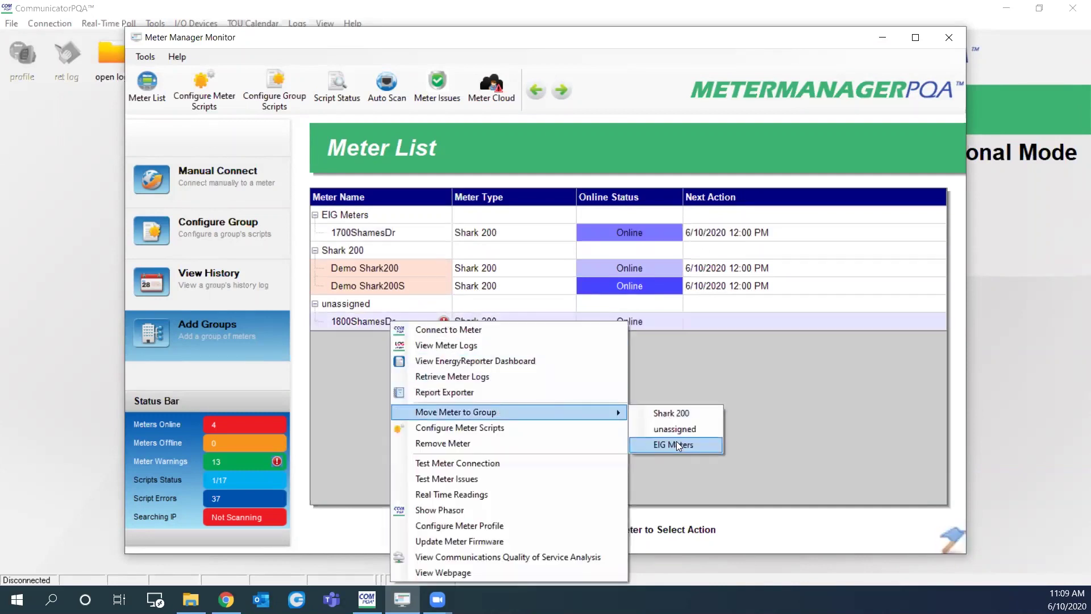
pyautogui.click(676, 442)
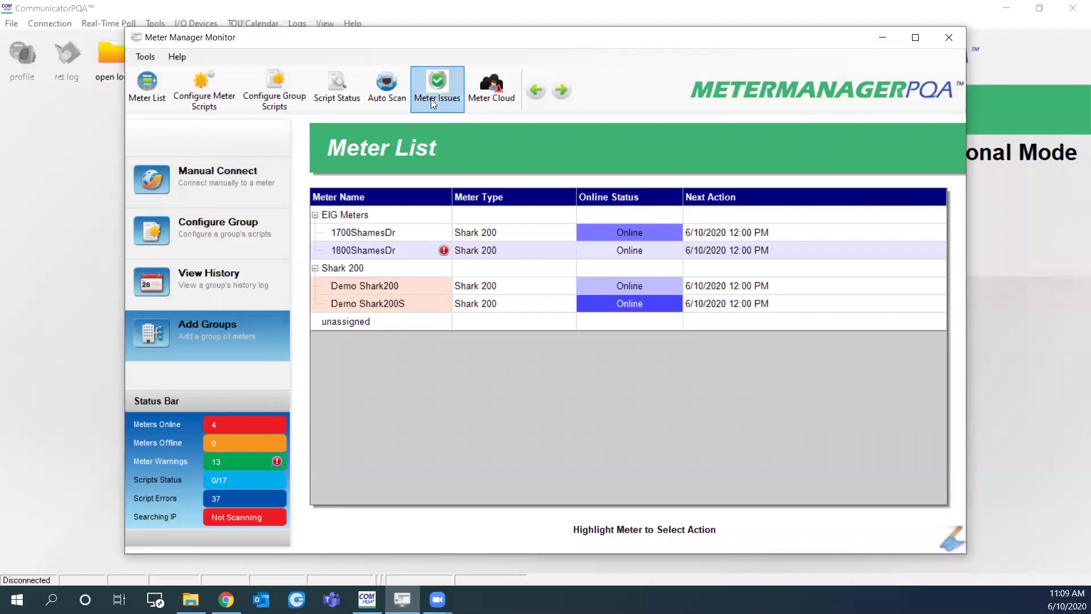
# Step: Check the automatic scan settings, including the option to assign newly found meters to groups by meter type, and close them without saving
pyautogui.click(397, 91)
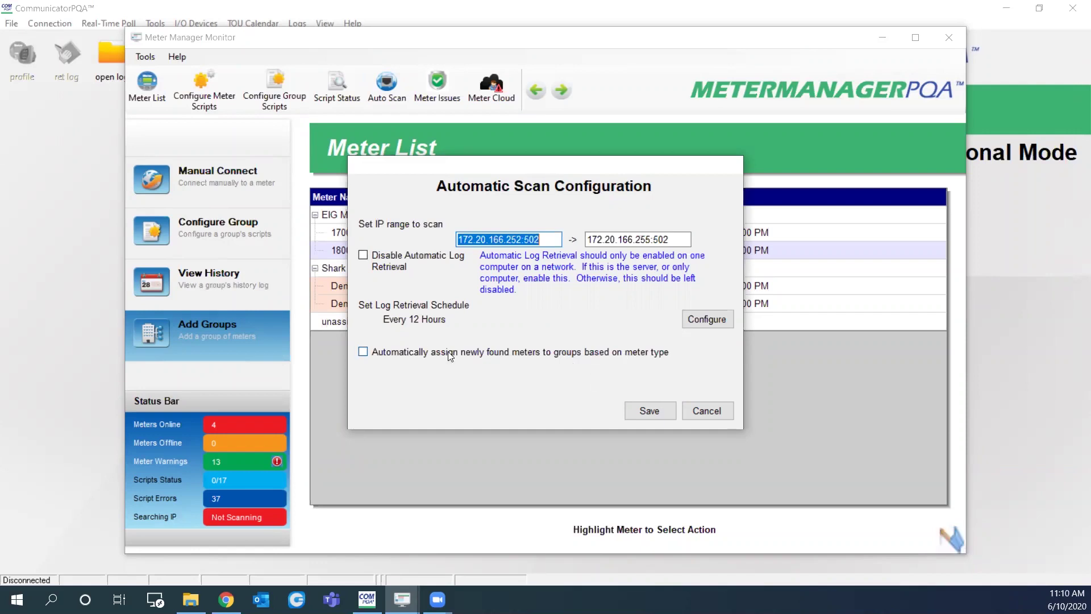
pyautogui.click(726, 413)
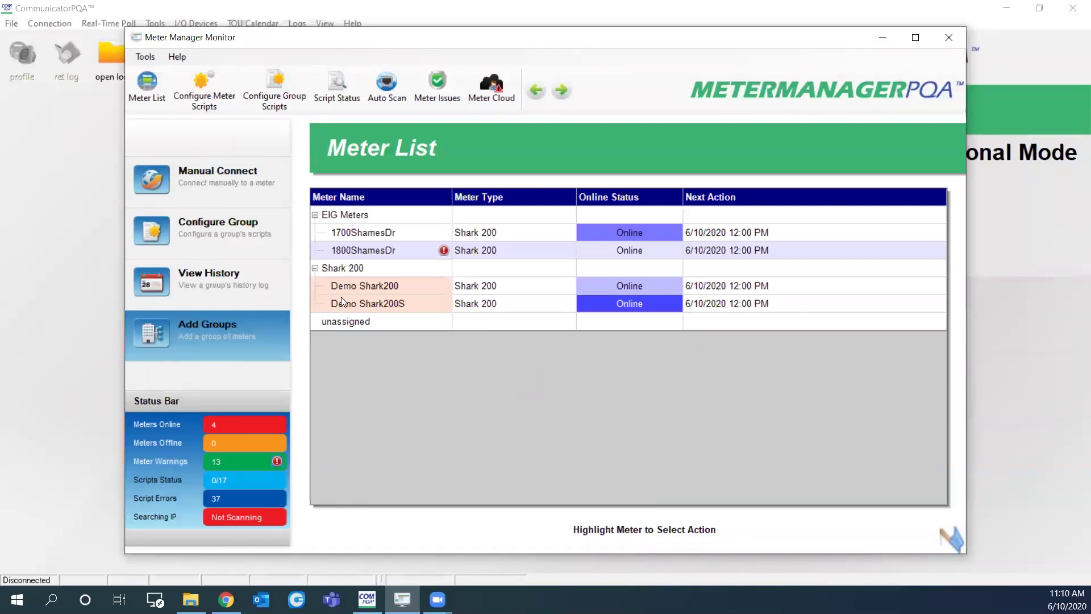
# Step: Review the logs selected for retrieval in the EIG Meters group's scripts and open the group's log retrieval schedule
pyautogui.click(209, 235)
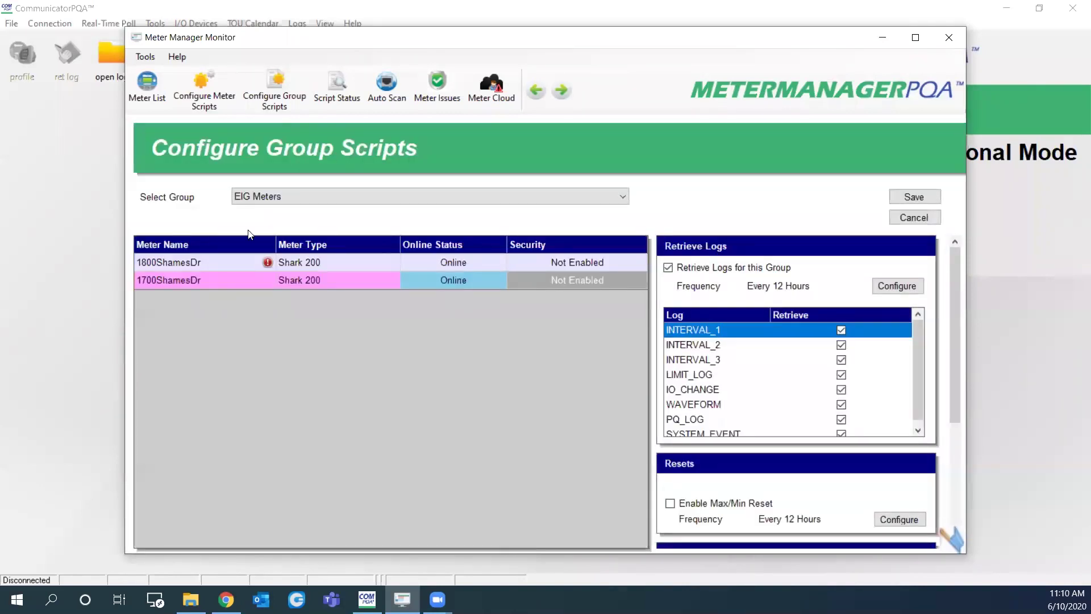
pyautogui.click(313, 196)
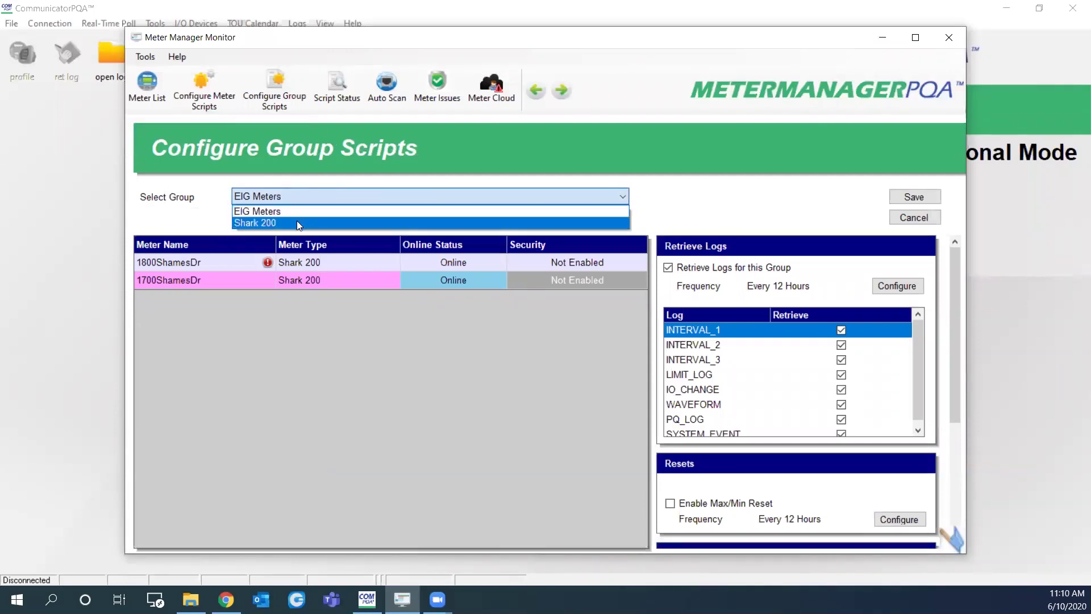
pyautogui.click(299, 211)
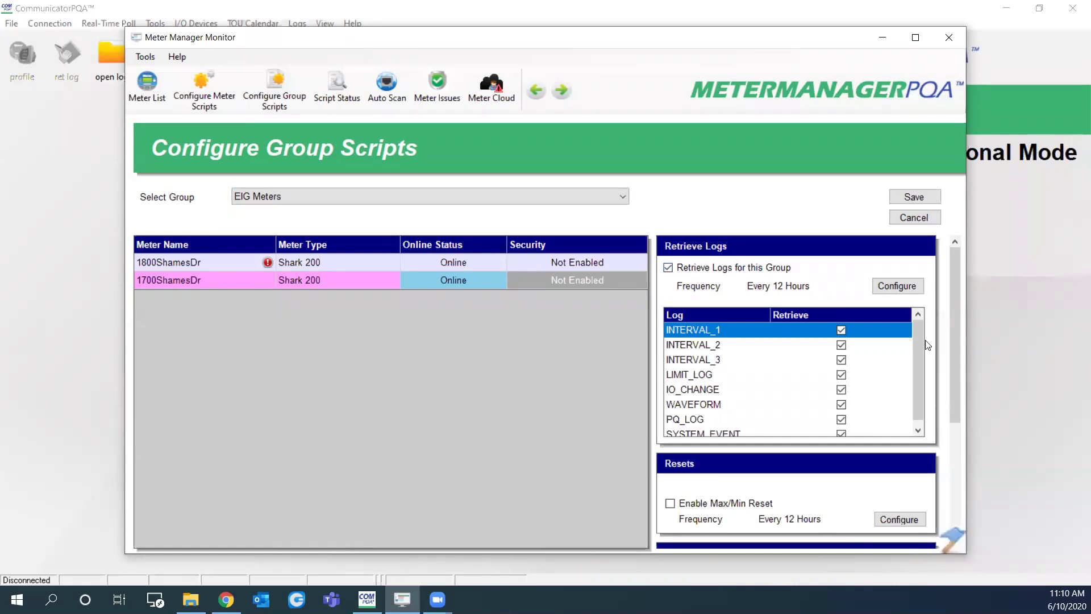
pyautogui.moveTo(920, 342); pyautogui.dragTo(920, 363)
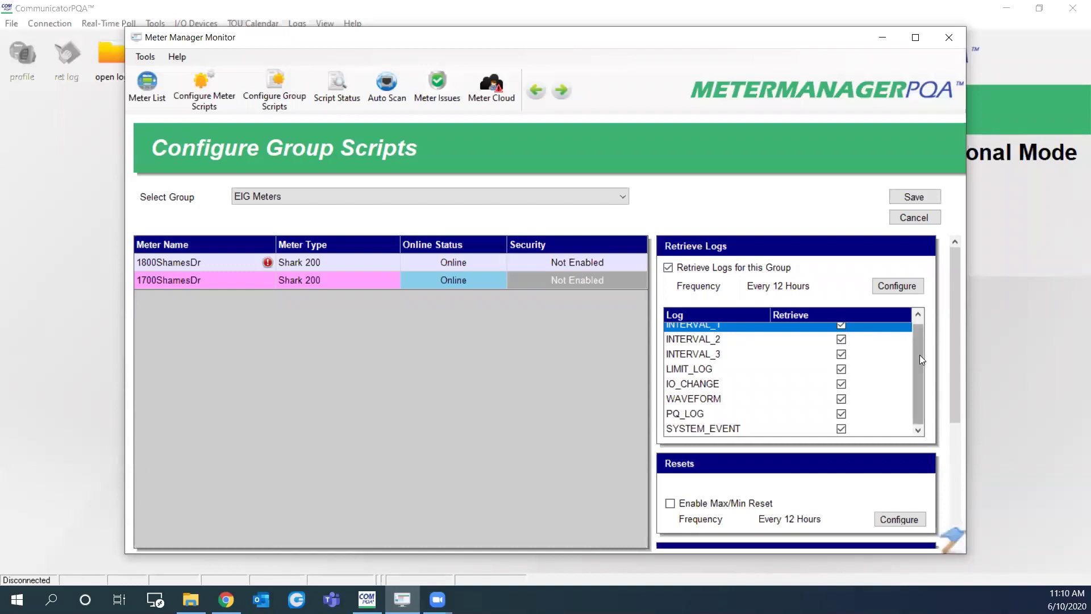
pyautogui.moveTo(919, 354); pyautogui.dragTo(919, 352)
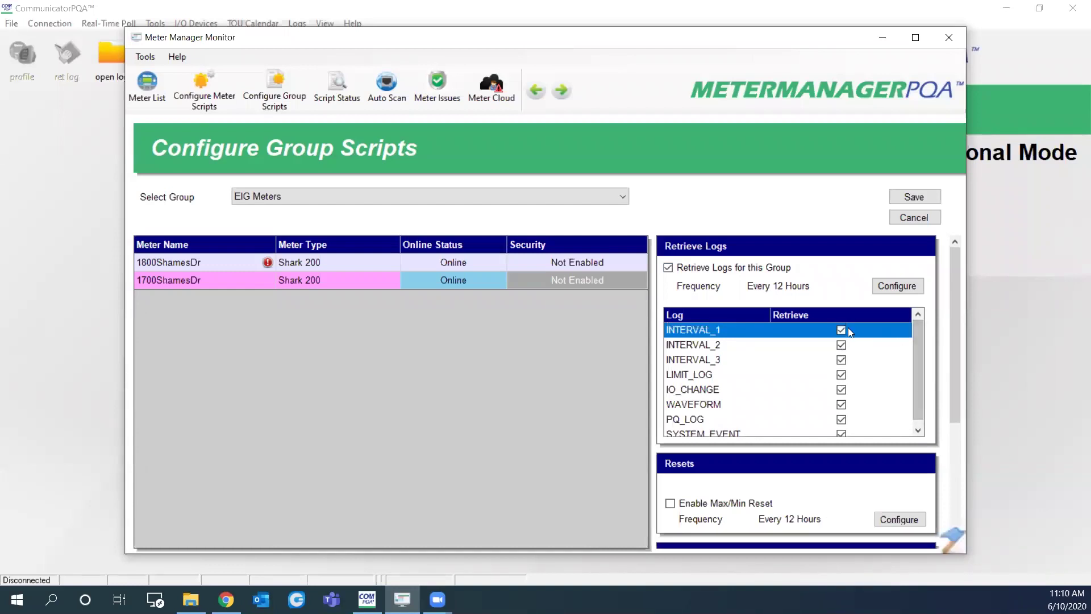
pyautogui.moveTo(914, 376); pyautogui.dragTo(918, 384)
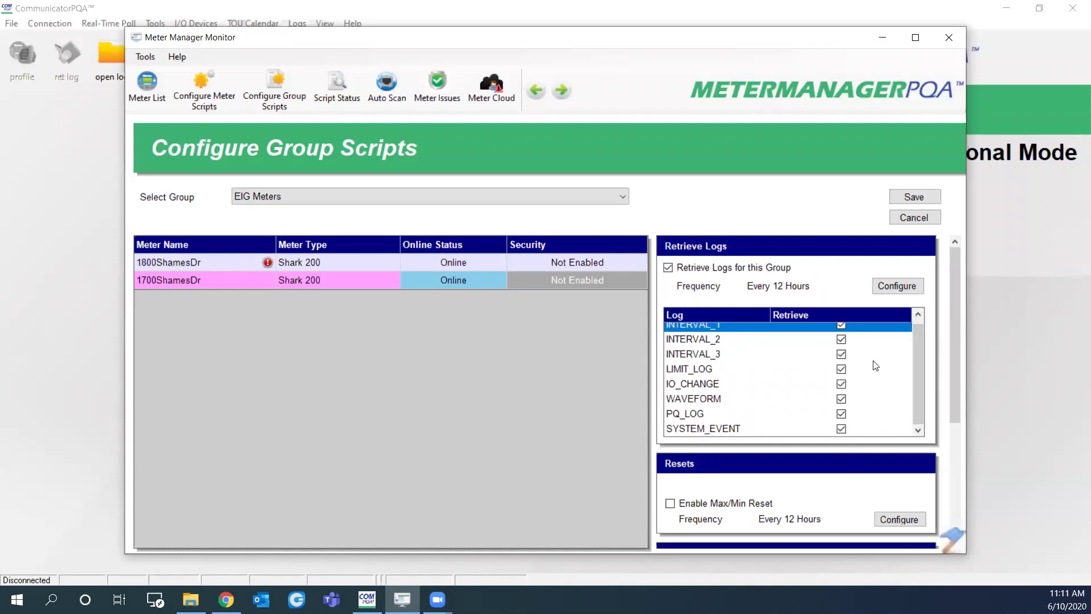
pyautogui.click(891, 289)
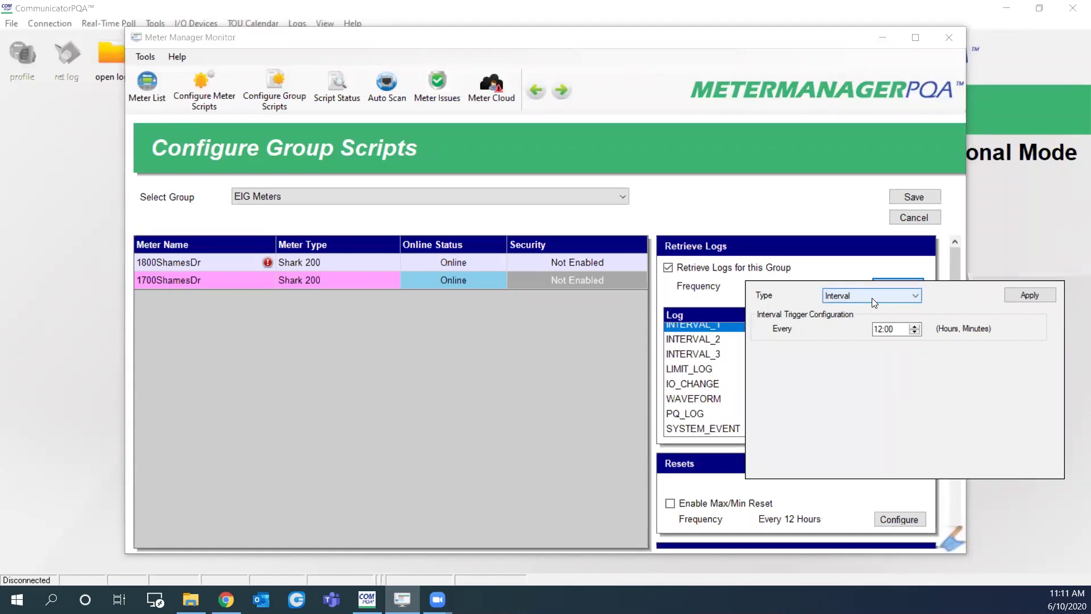
# Step: Keep the Interval schedule type and set the EIG Meters group's log retrieval interval to 1:00 (hours, minutes)
pyautogui.click(873, 296)
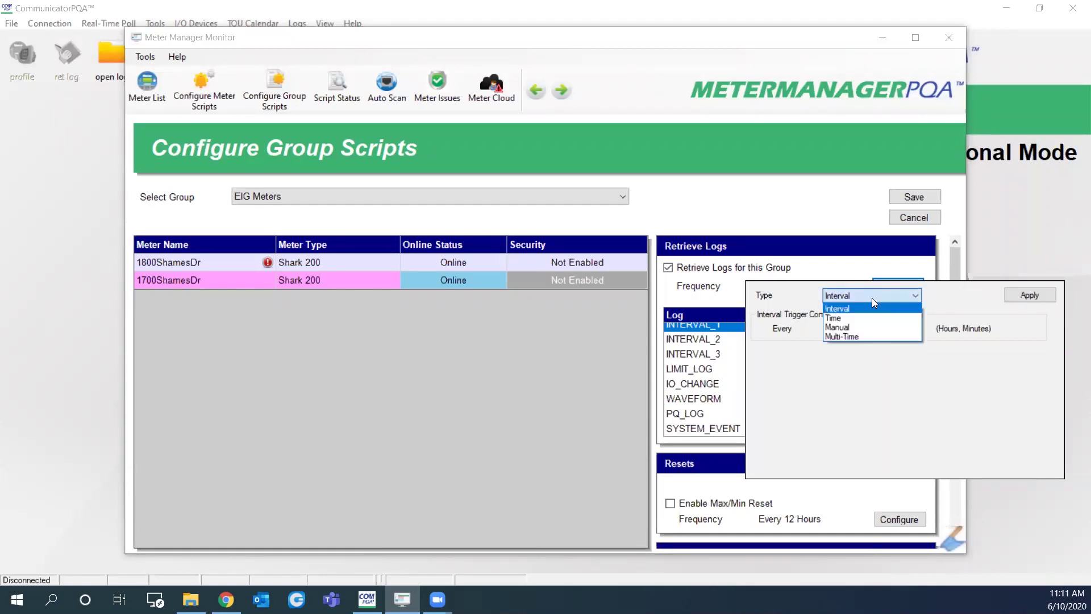
pyautogui.click(873, 299)
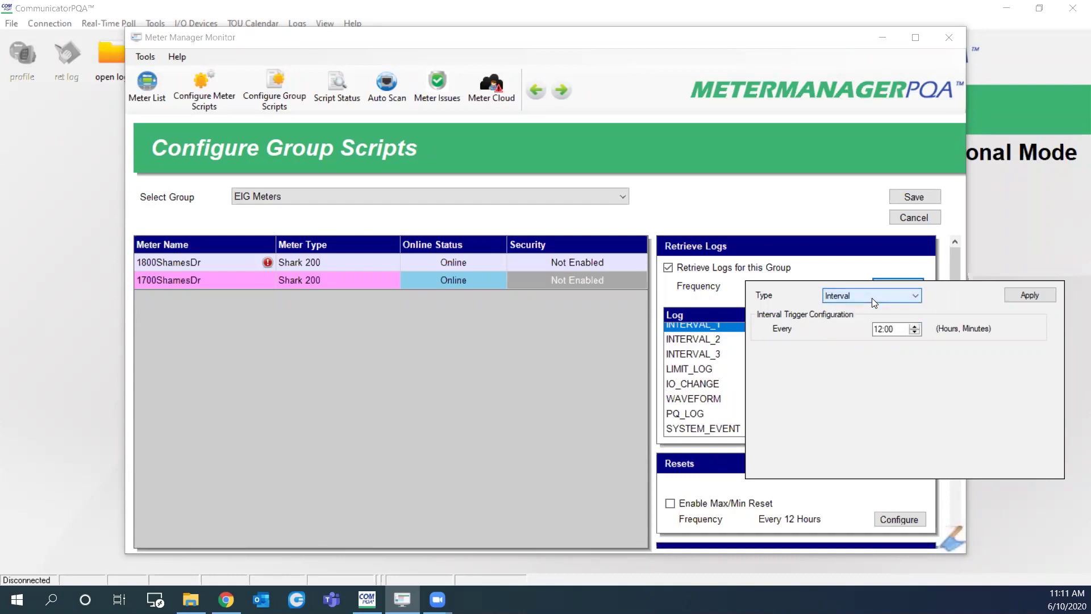
pyautogui.click(878, 333)
pyautogui.write('1')
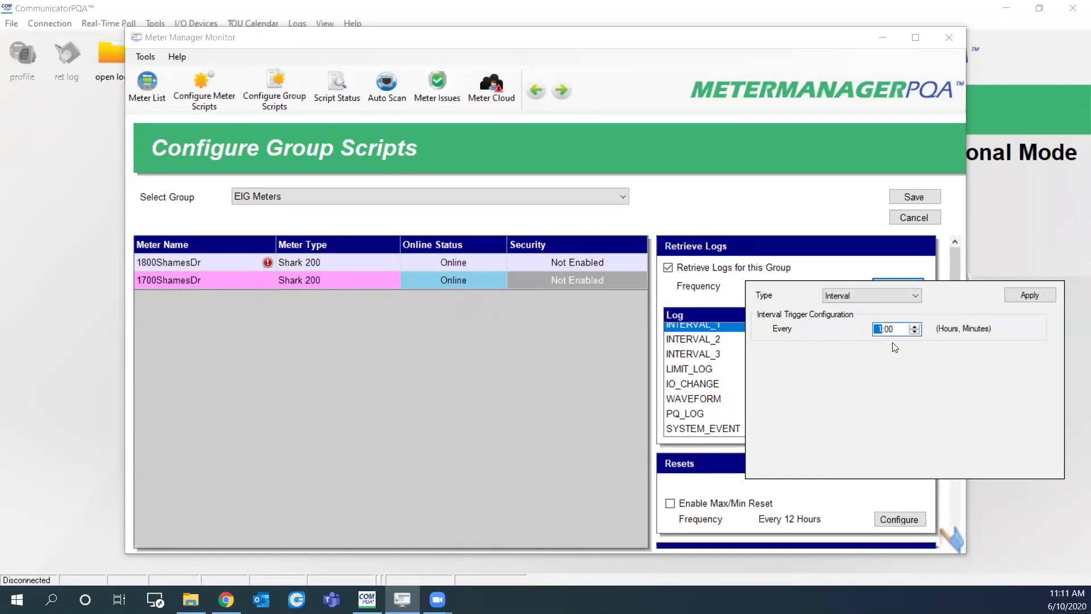
# Step: Set the EIG Meters group's log retrieval to the Time type, Daily at 12:00:00 AM, and save the group's scripts
pyautogui.click(858, 297)
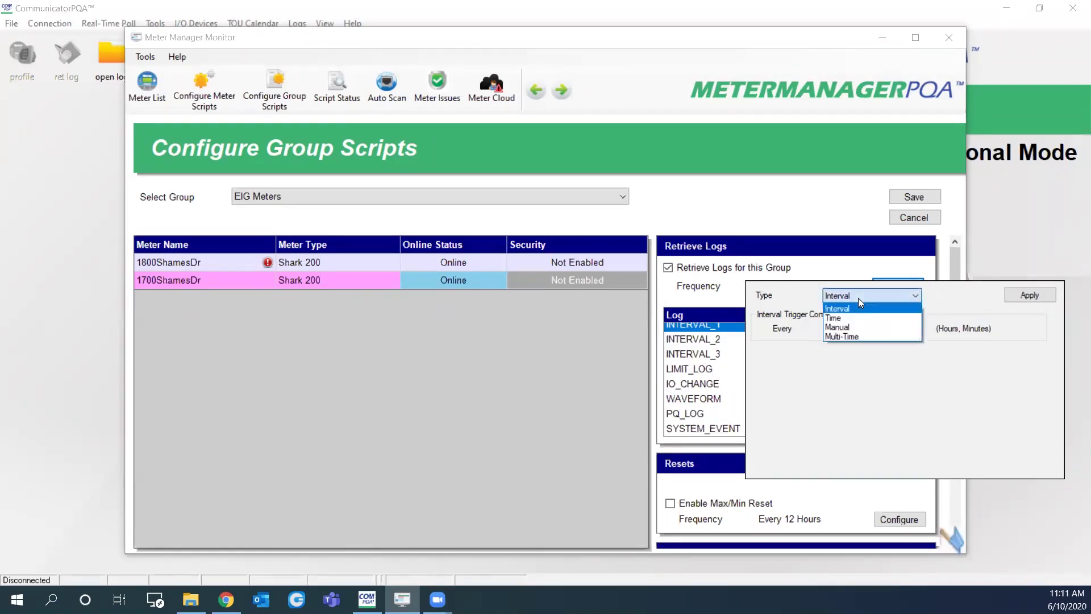
pyautogui.click(851, 316)
pyautogui.click(839, 335)
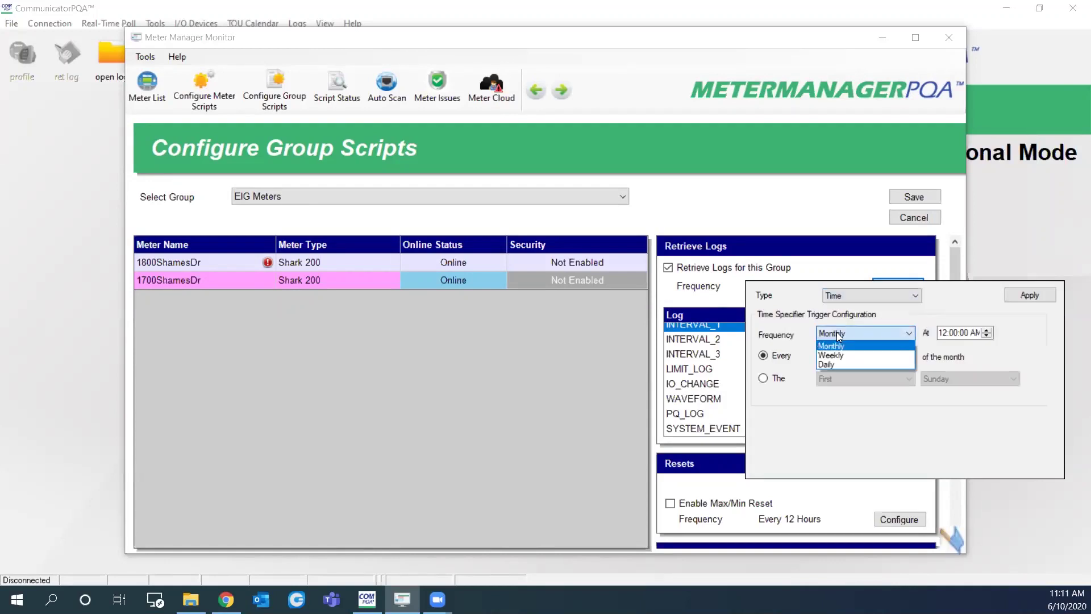
pyautogui.click(835, 365)
pyautogui.click(945, 334)
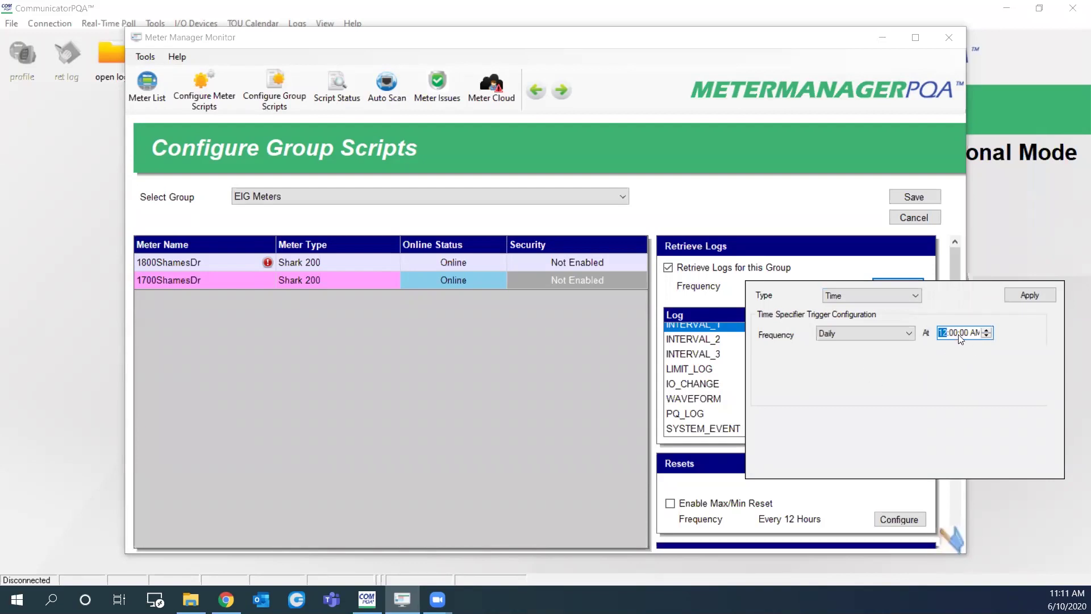
pyautogui.click(1027, 298)
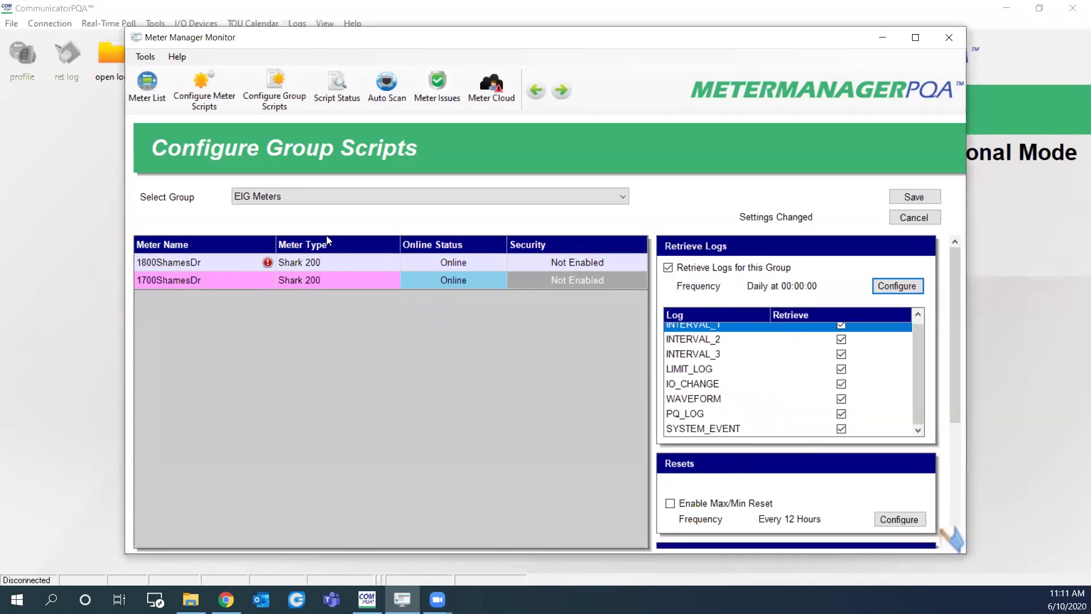
pyautogui.click(284, 196)
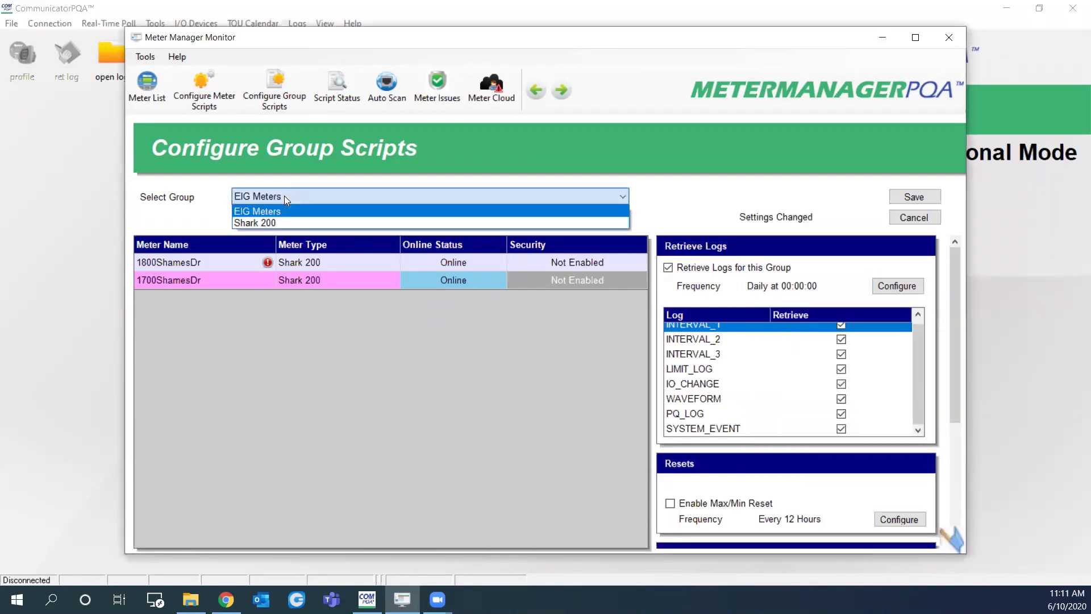
pyautogui.click(258, 211)
pyautogui.click(914, 197)
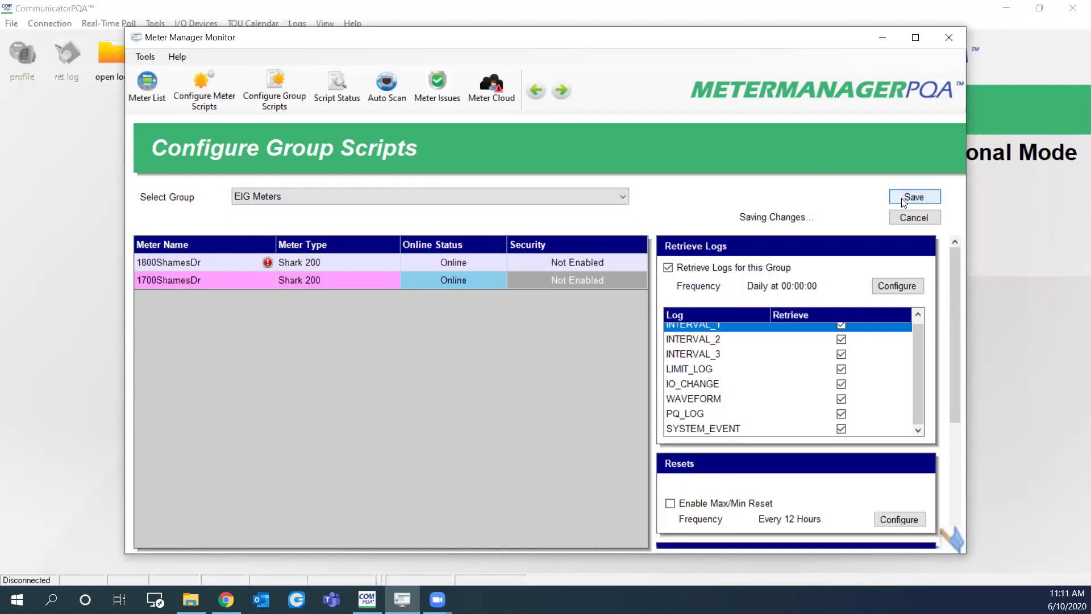
# Step: Set the Shark 200 group's log retrieval to the Time type, Daily at 1:00:00 AM, save it and return to the meter list
pyautogui.click(291, 195)
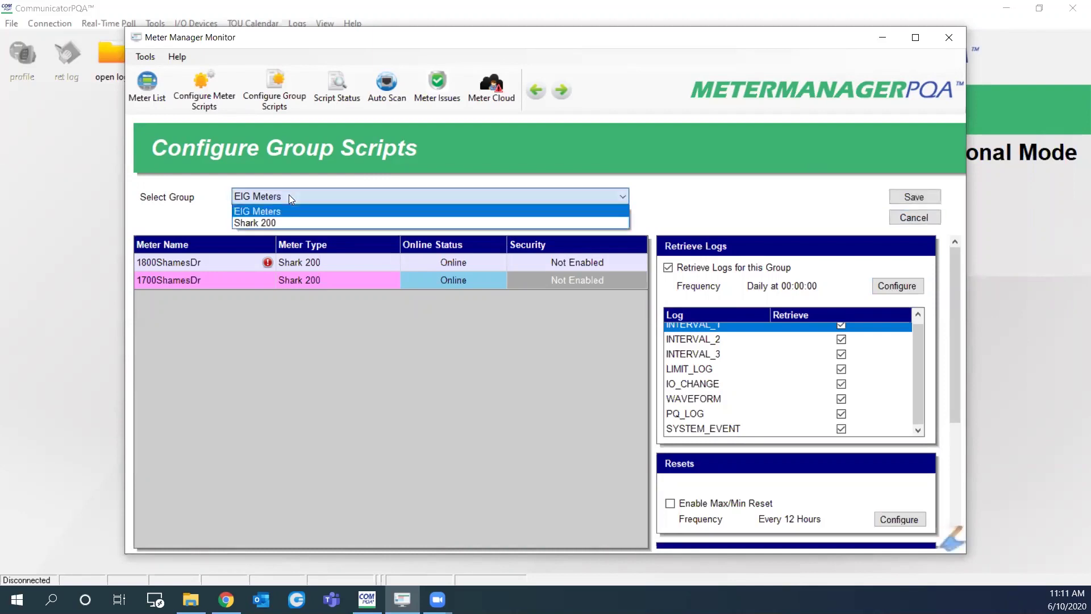
pyautogui.click(271, 219)
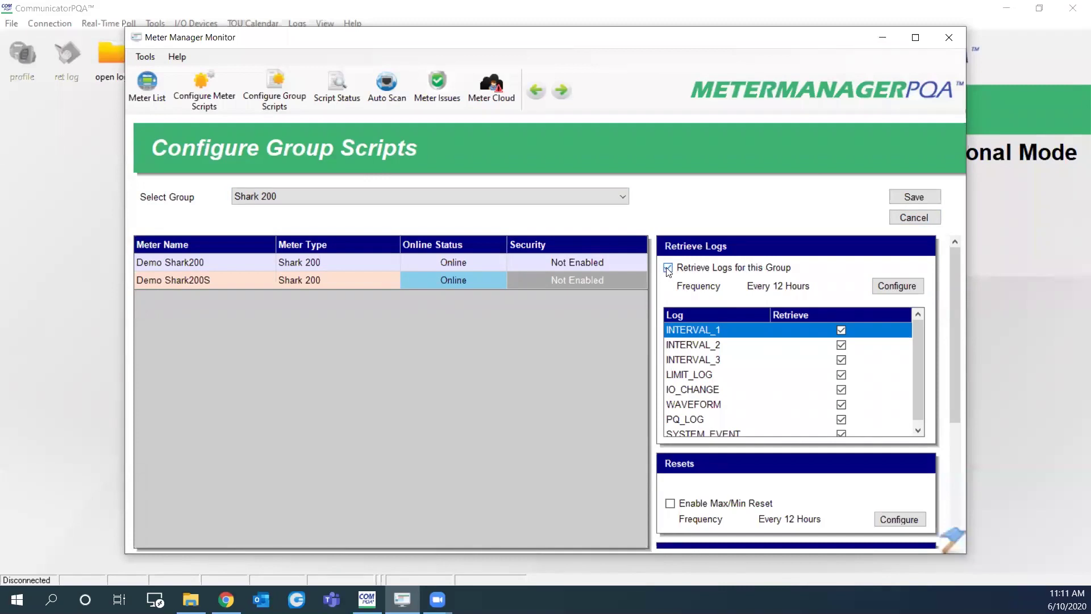
pyautogui.scroll(-1, 923, 350)
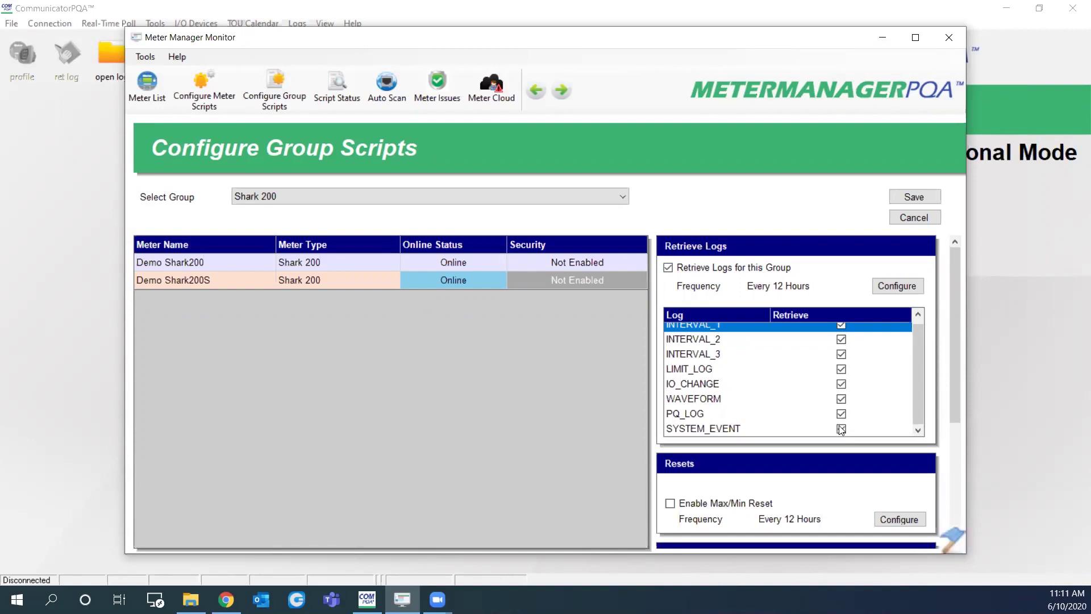
pyautogui.click(888, 285)
pyautogui.click(855, 297)
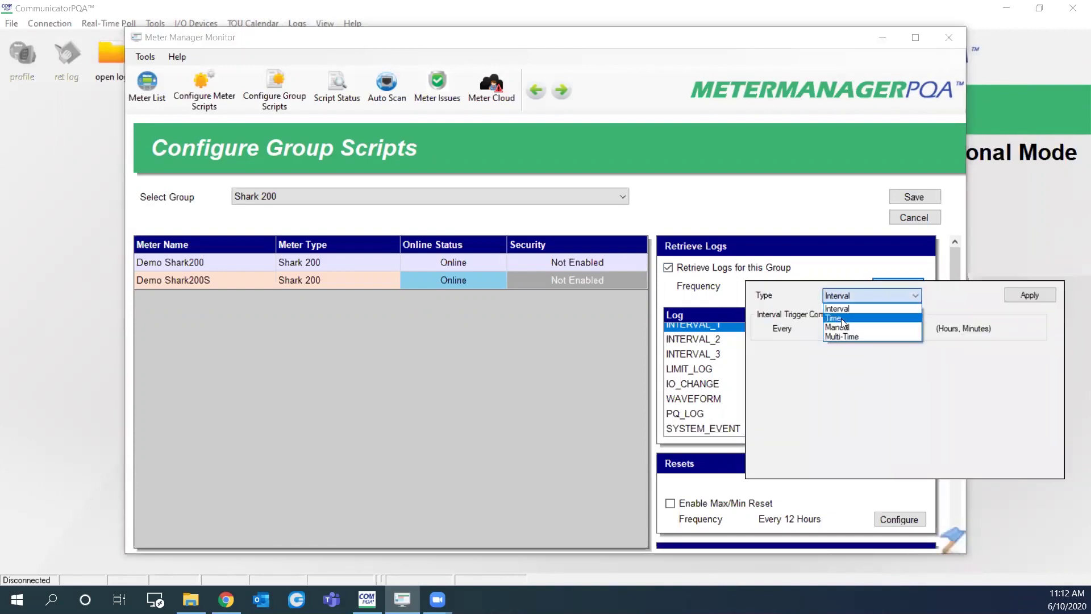
pyautogui.click(842, 319)
pyautogui.click(852, 332)
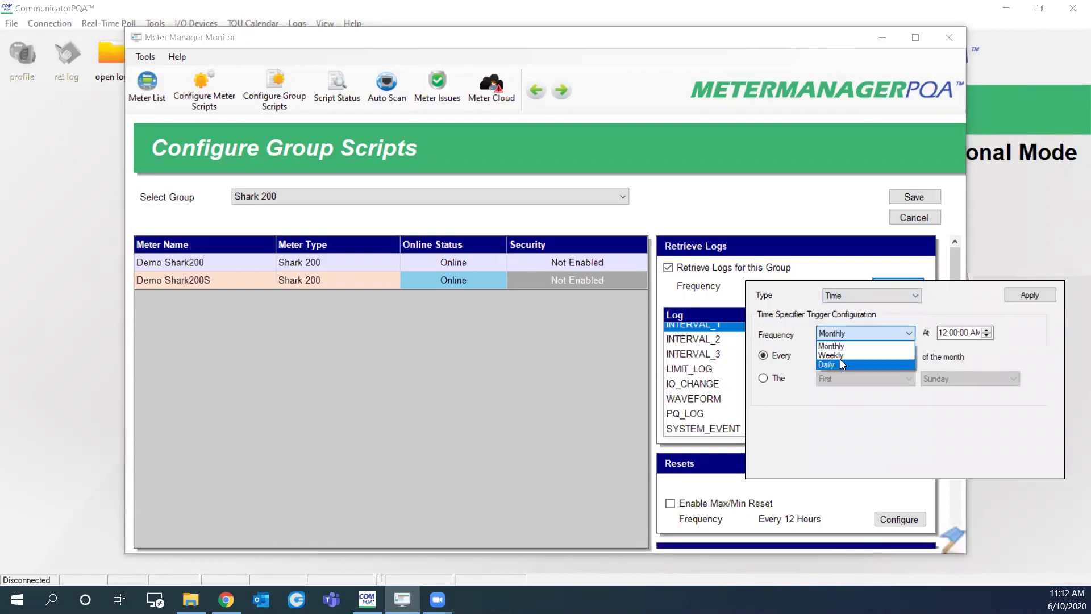
pyautogui.click(840, 363)
pyautogui.click(945, 336)
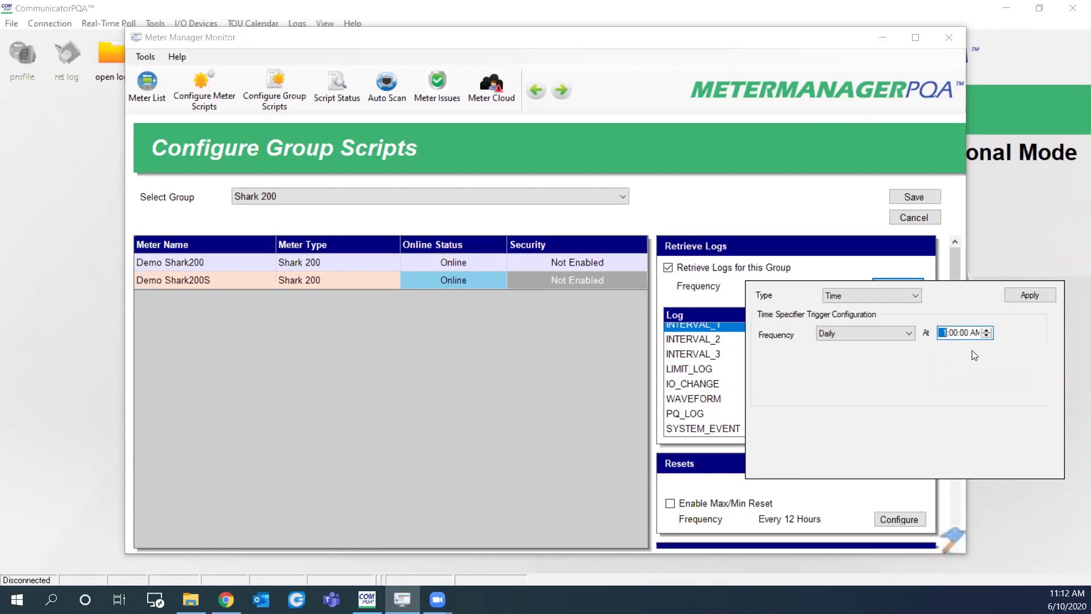
pyautogui.click(1032, 297)
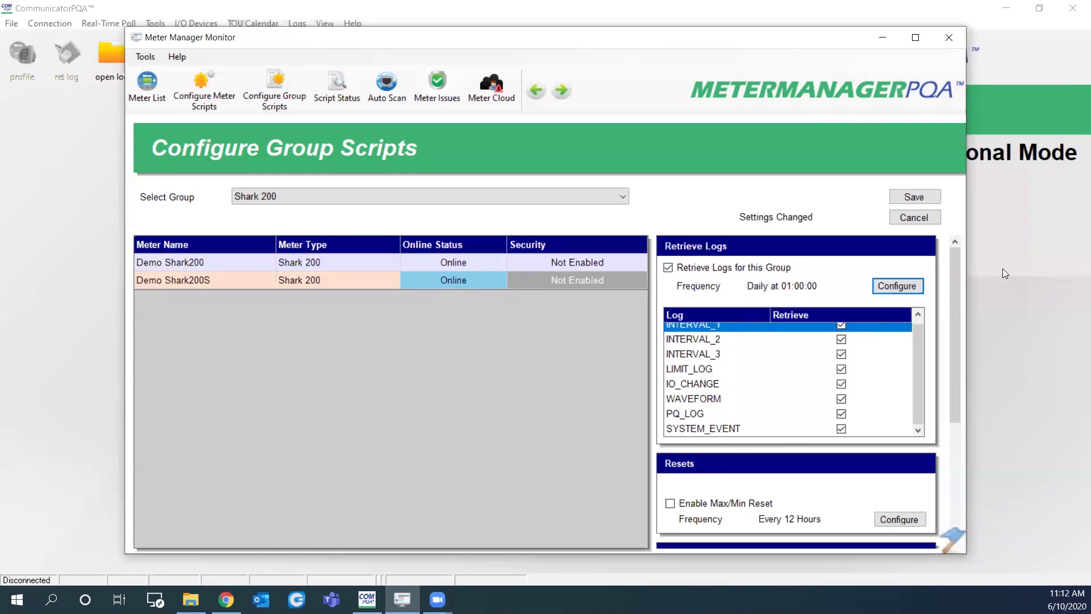
pyautogui.click(926, 201)
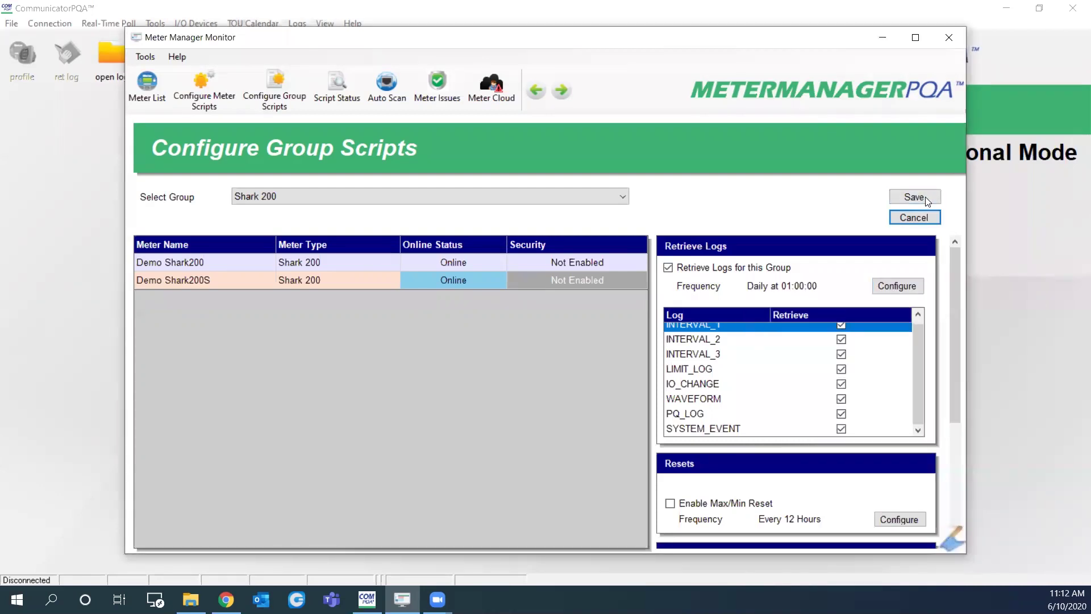
pyautogui.click(154, 90)
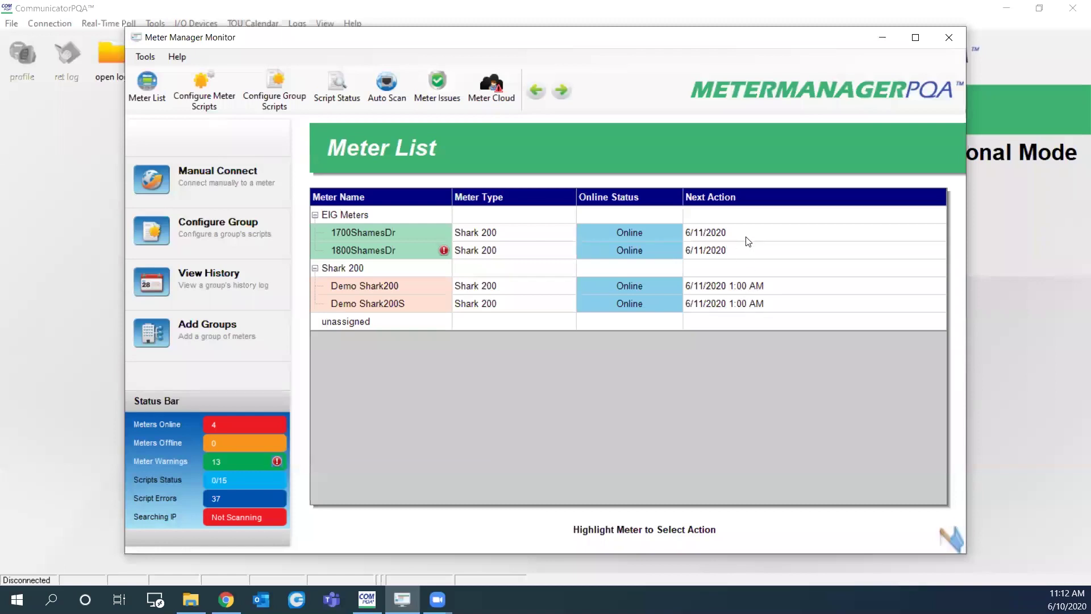
# Step: Review the reset, software time synchronization and log archive options of the EIG Meters group, and return to the meter list
pyautogui.click(210, 235)
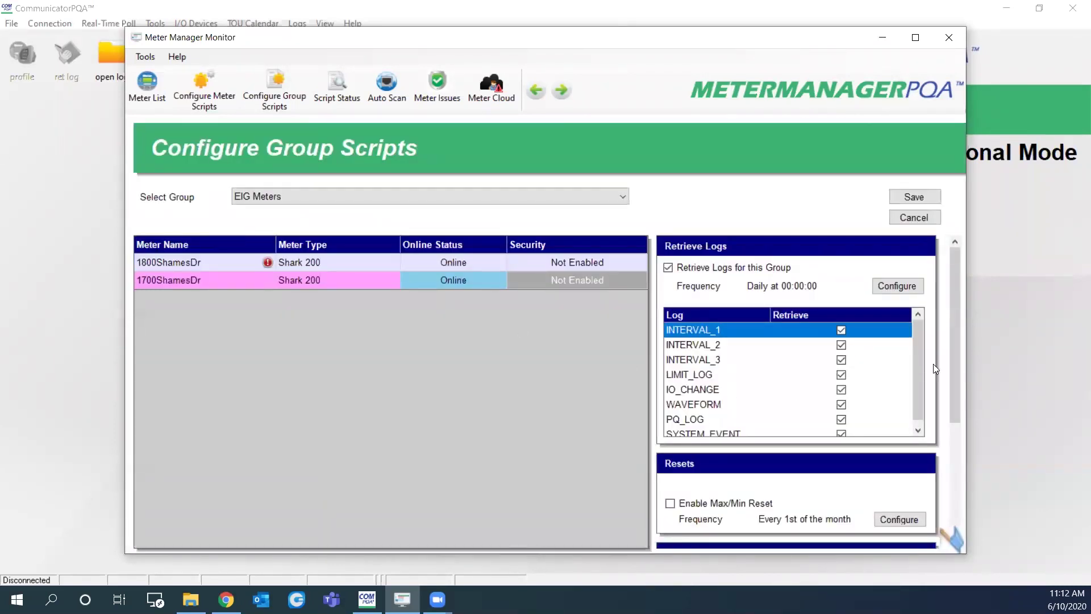
pyautogui.moveTo(954, 342); pyautogui.dragTo(956, 453)
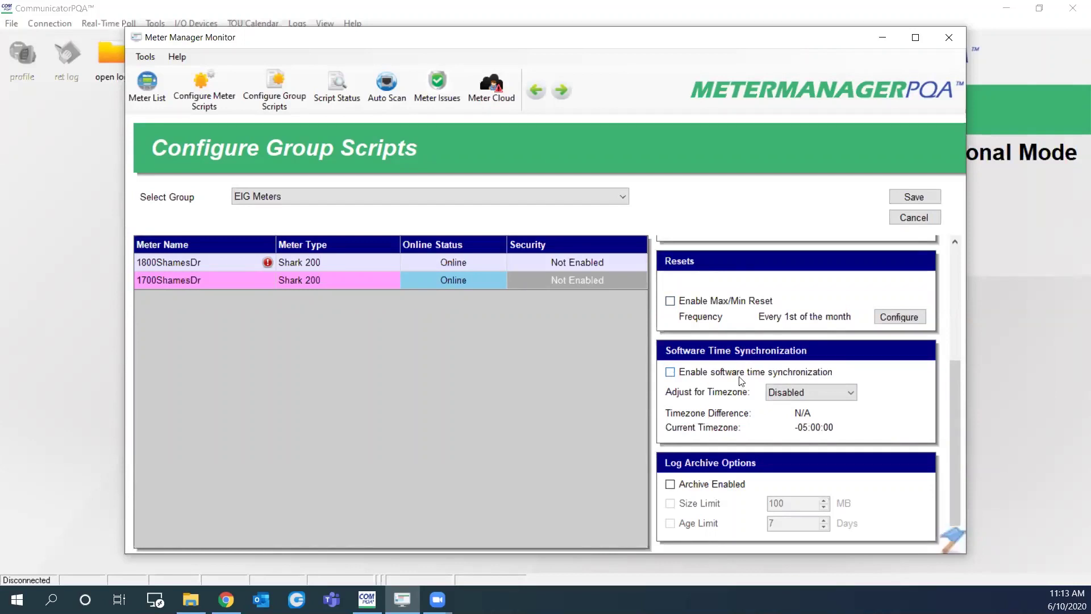
pyautogui.scroll(-1, 956, 409)
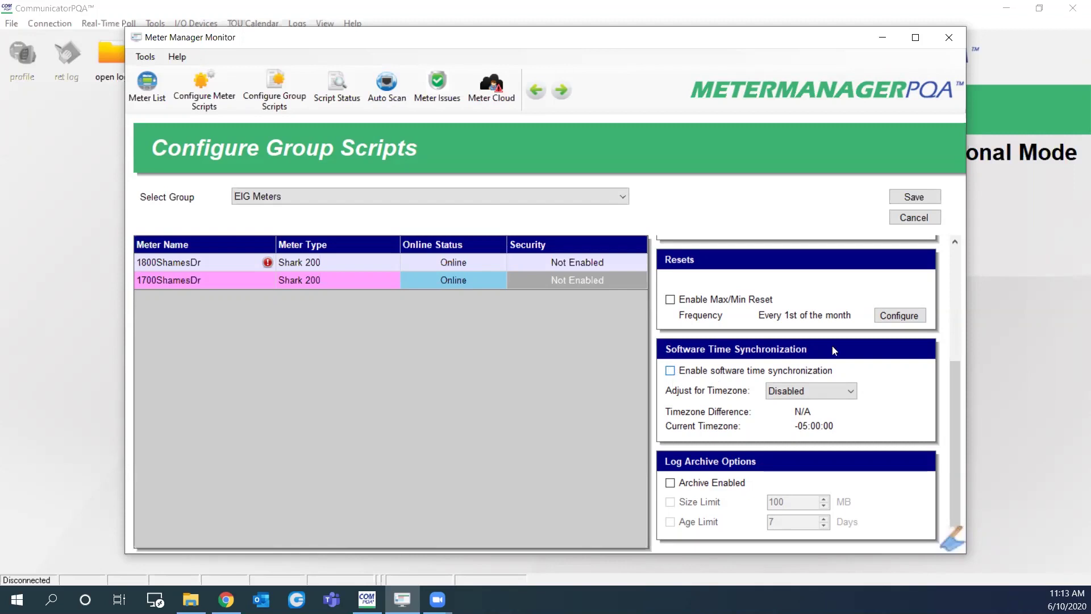
pyautogui.click(147, 90)
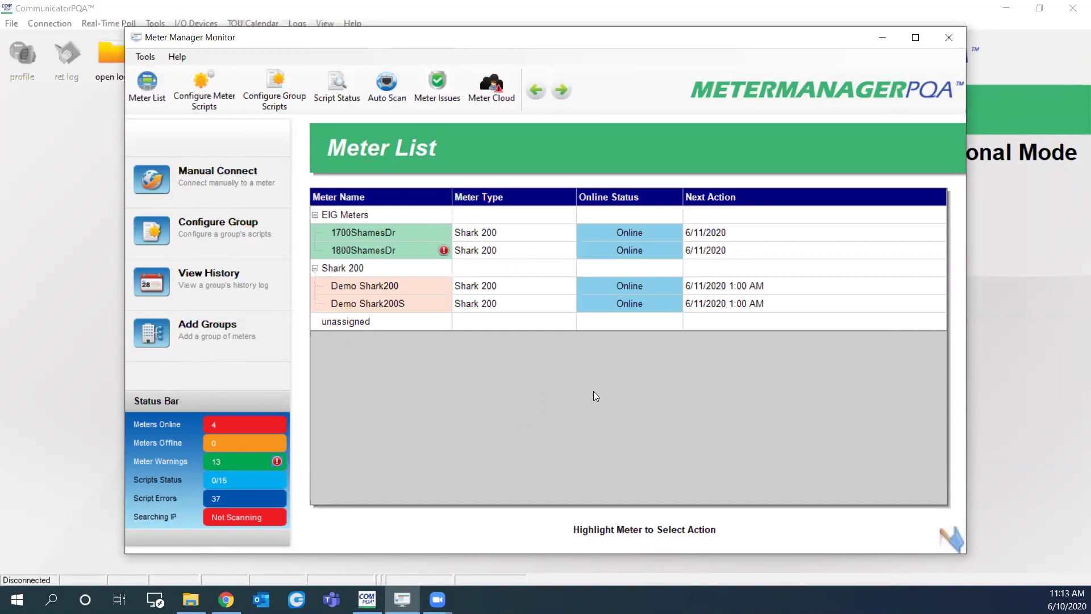
# Step: Filter the detected meter issues to the Wiring type over the Last month, and scan all meters for issues
pyautogui.click(435, 85)
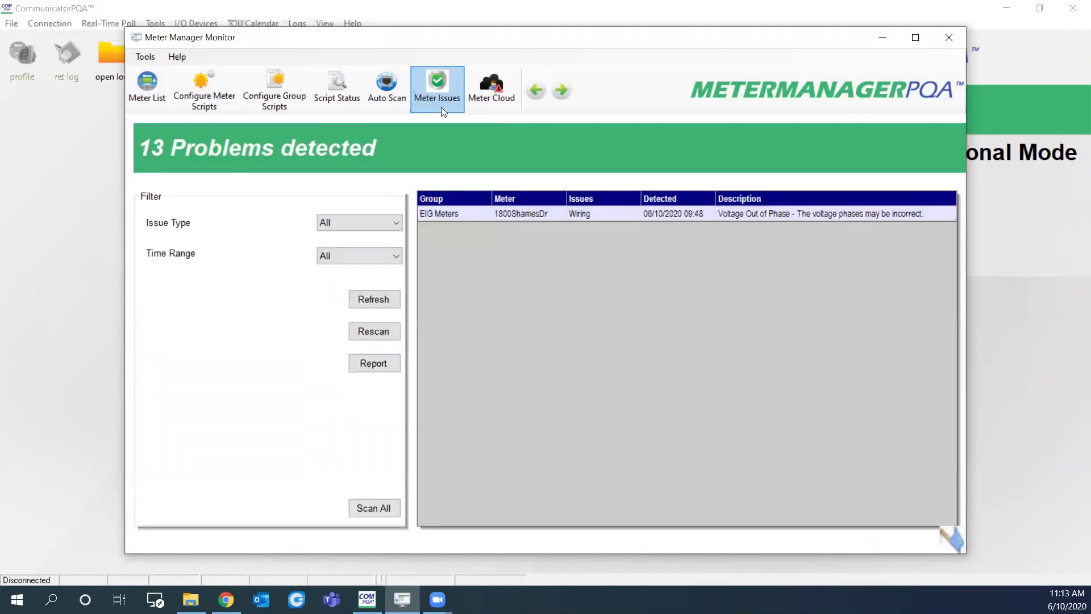
pyautogui.click(344, 217)
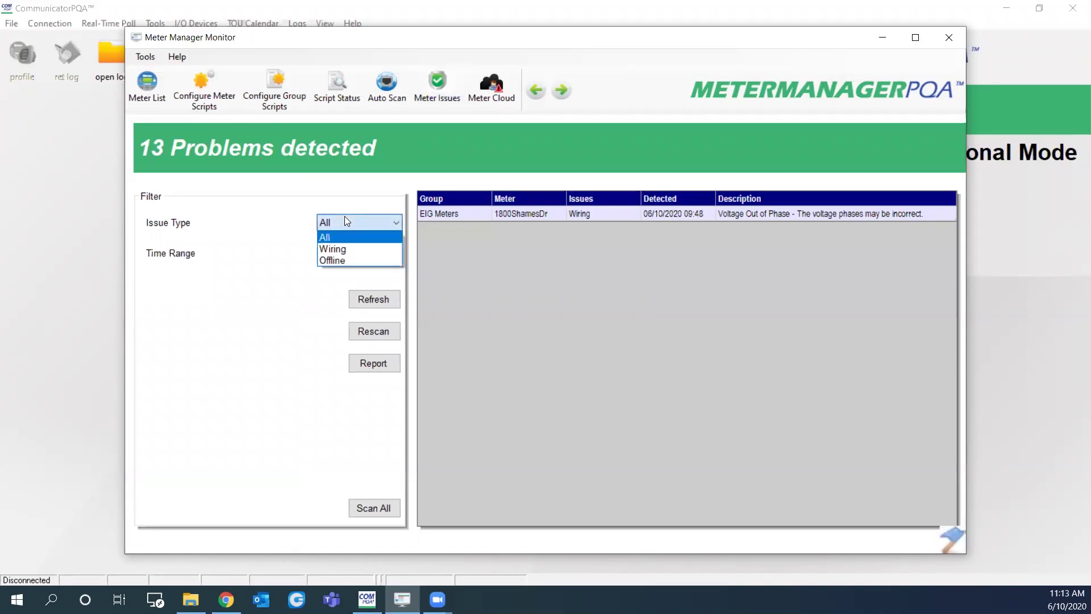
pyautogui.click(358, 250)
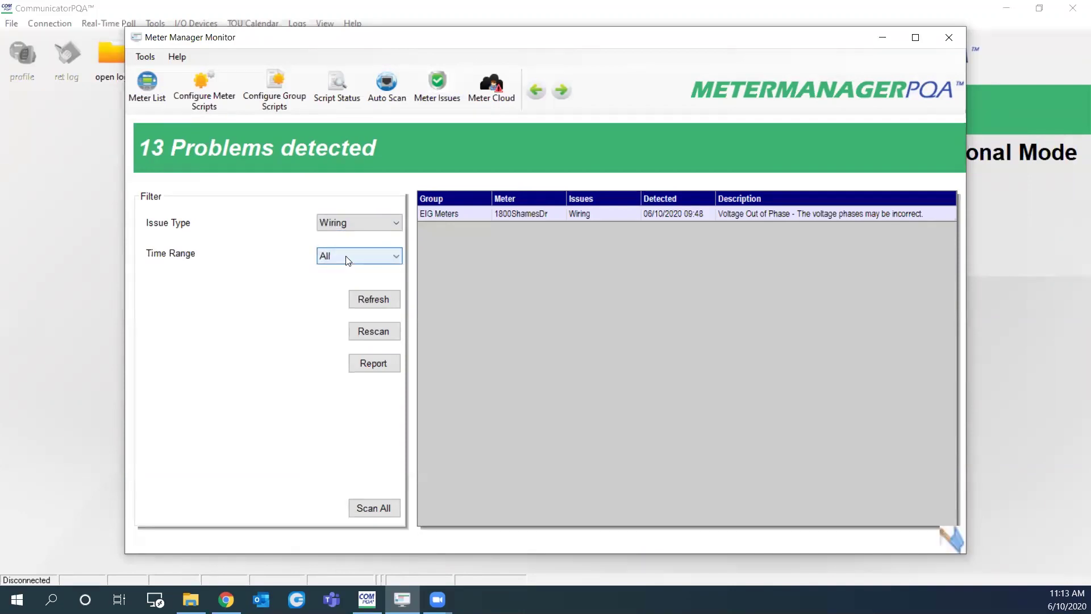
pyautogui.click(346, 256)
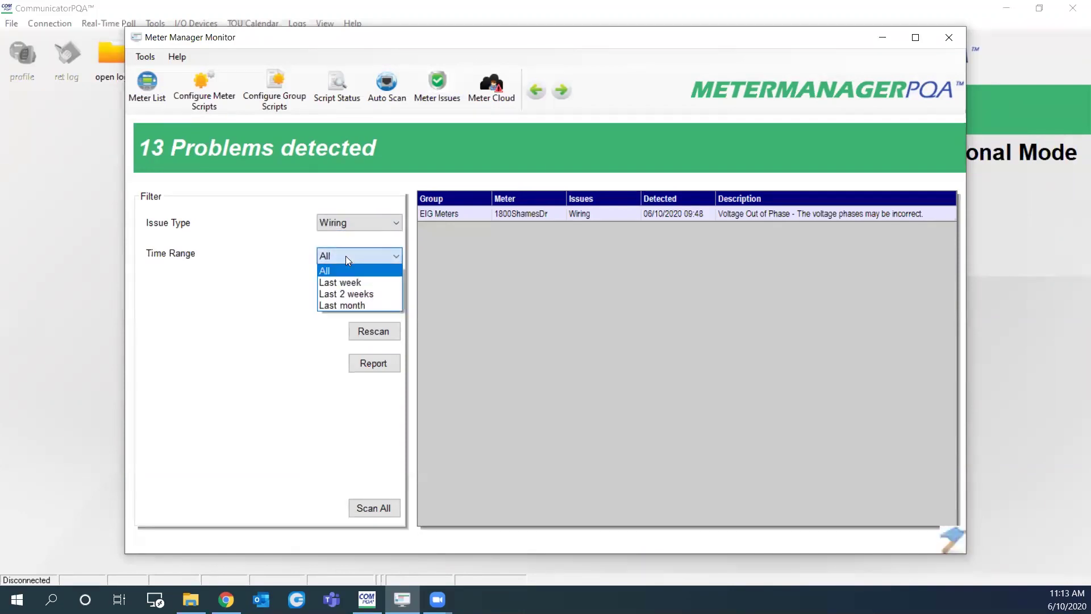
pyautogui.click(354, 307)
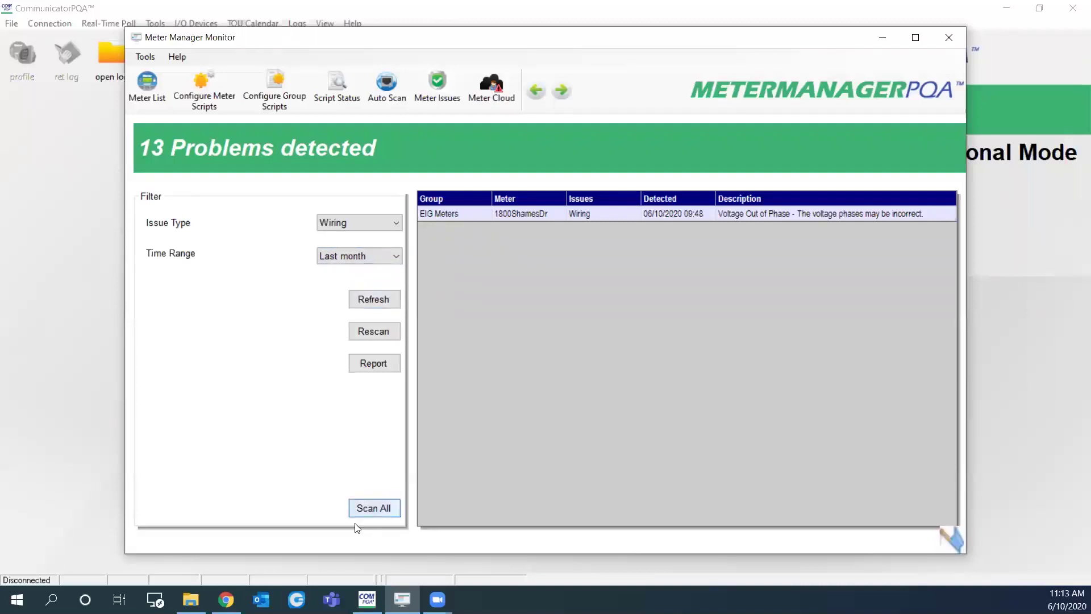
pyautogui.click(371, 508)
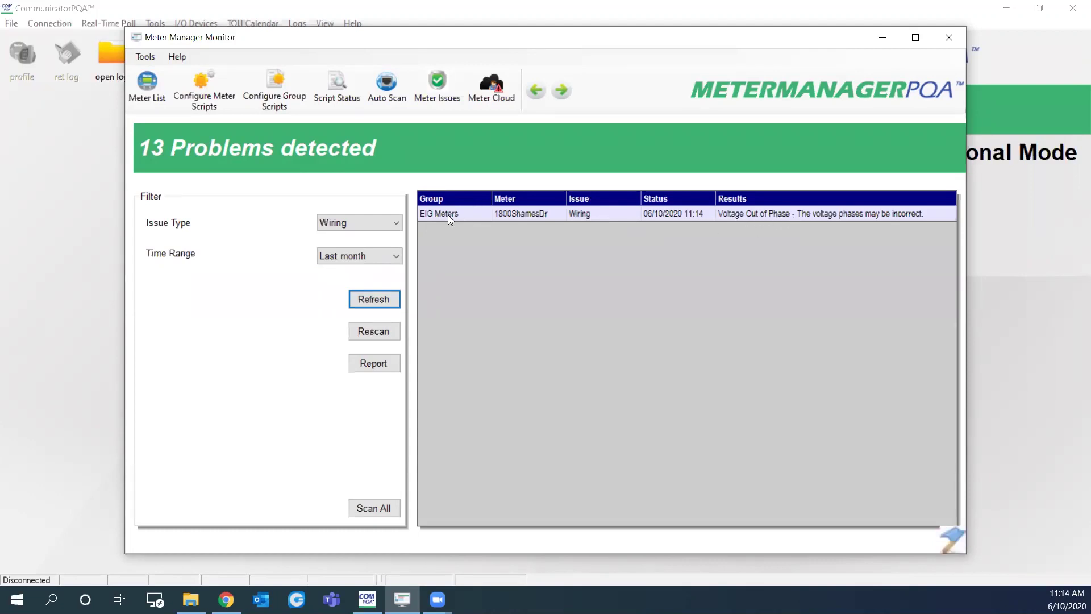
# Step: Check the warning on the flagged meter in the EIG Meters group, examine its phasor diagram and close it
pyautogui.click(142, 87)
pyautogui.moveTo(443, 252)
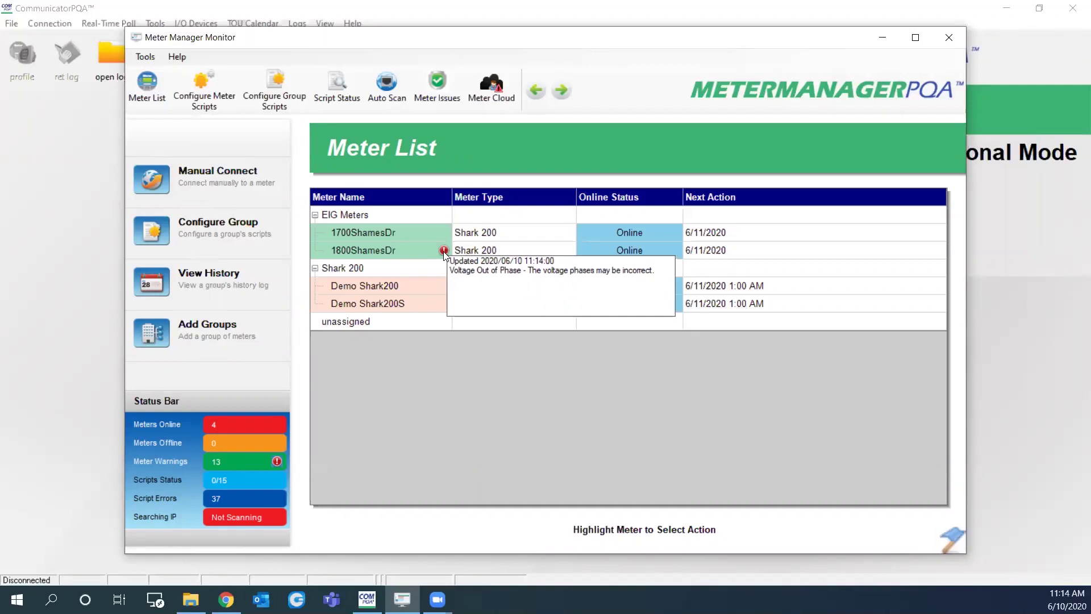
pyautogui.rightClick(398, 251)
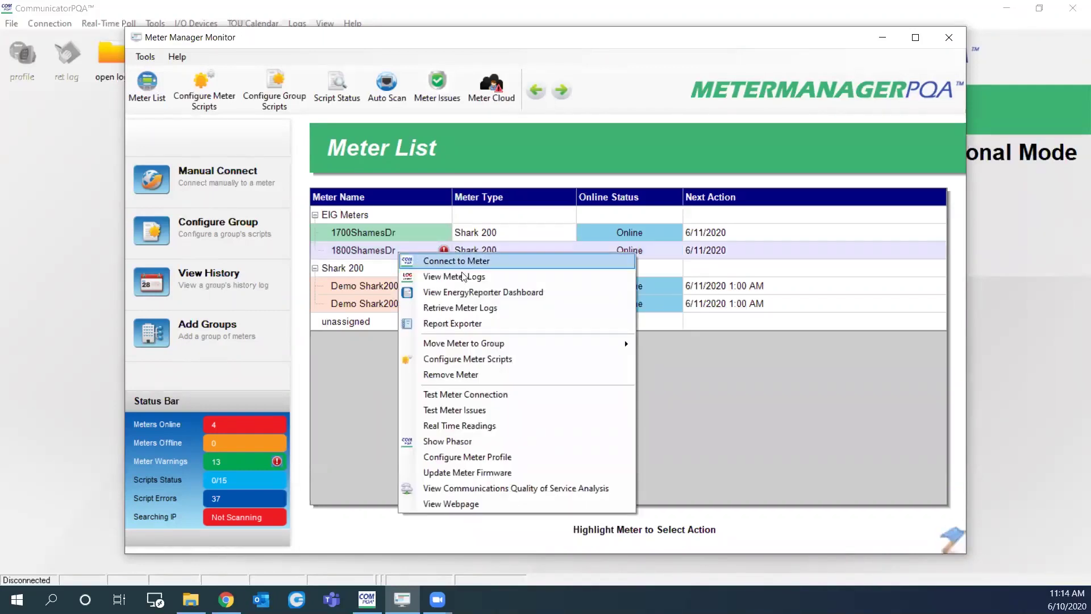
pyautogui.click(459, 443)
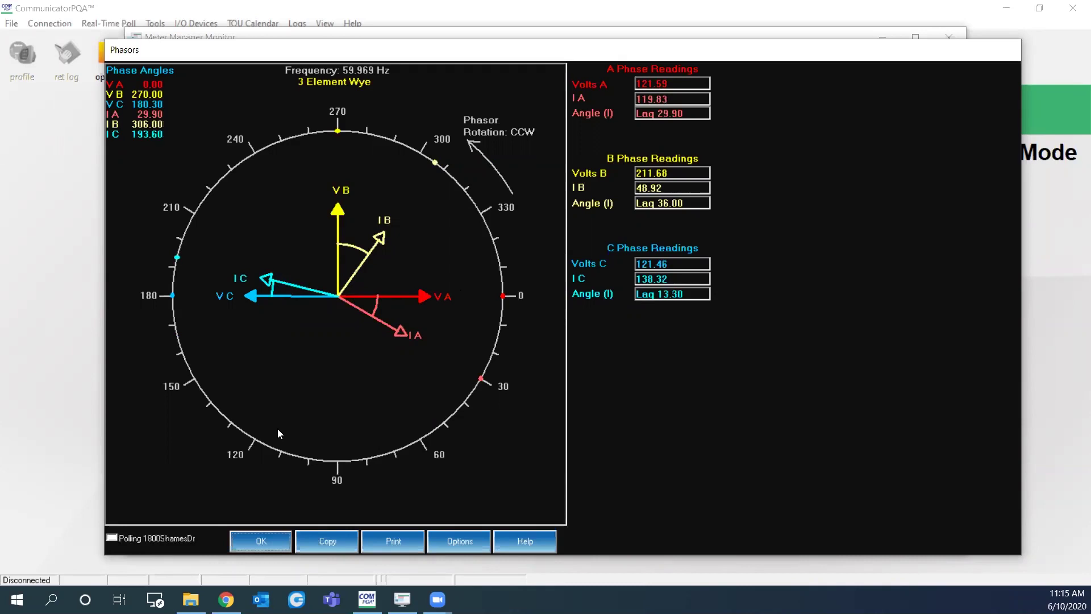
pyautogui.click(266, 541)
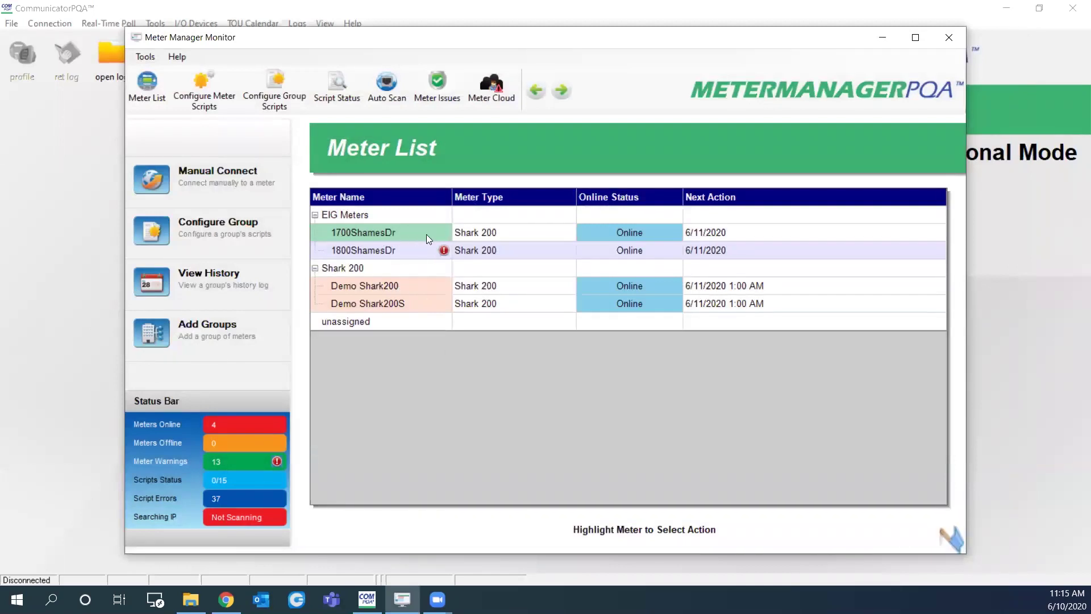
# Step: Examine the phasor diagram of the unflagged meter in the EIG Meters group for comparison, and close it
pyautogui.rightClick(419, 234)
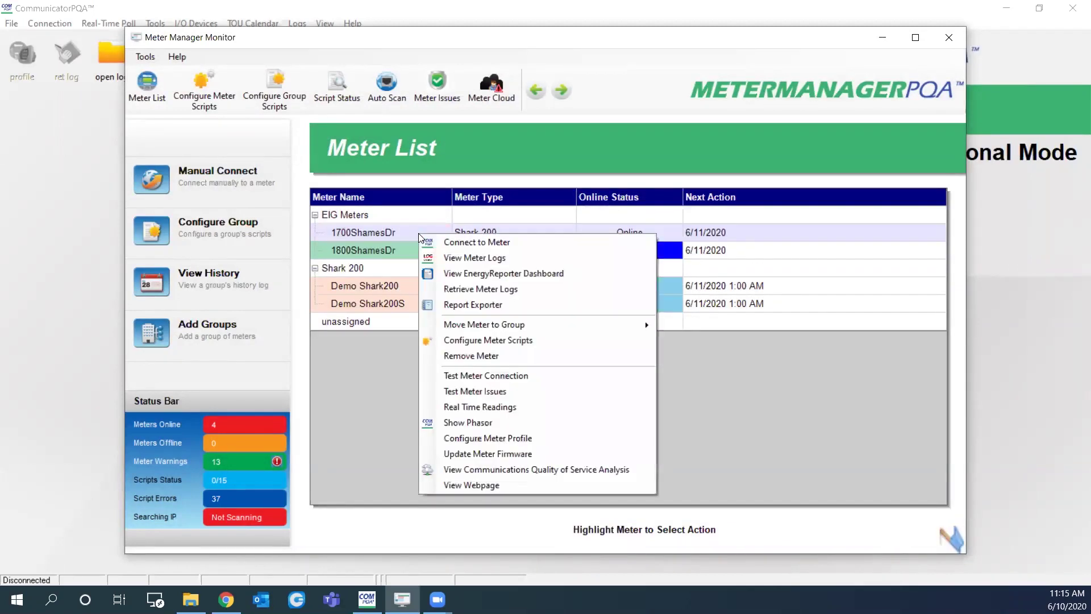
pyautogui.rightClick(405, 232)
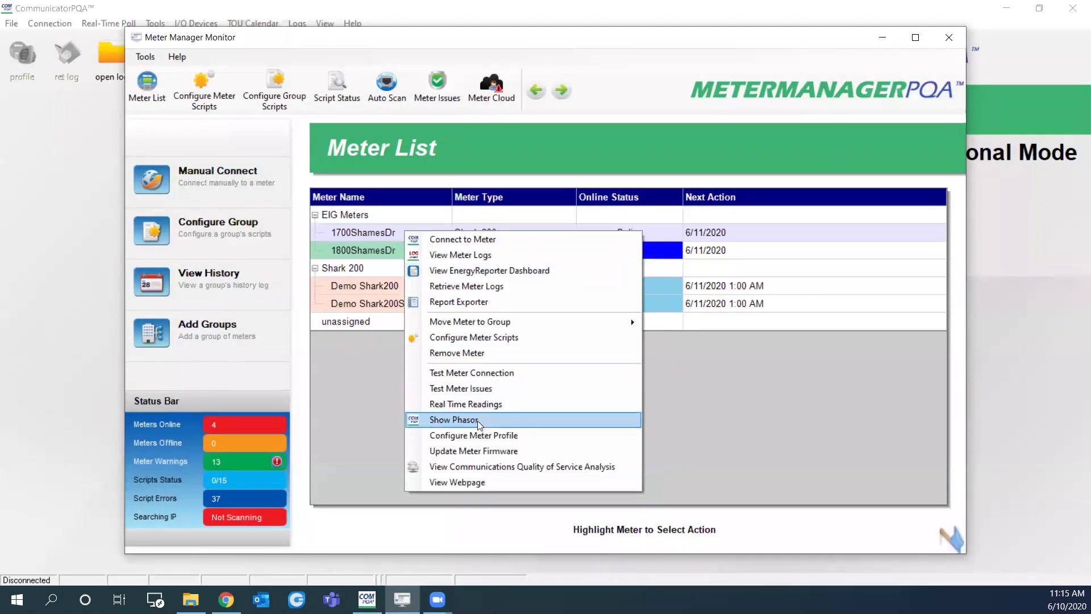
pyautogui.click(477, 420)
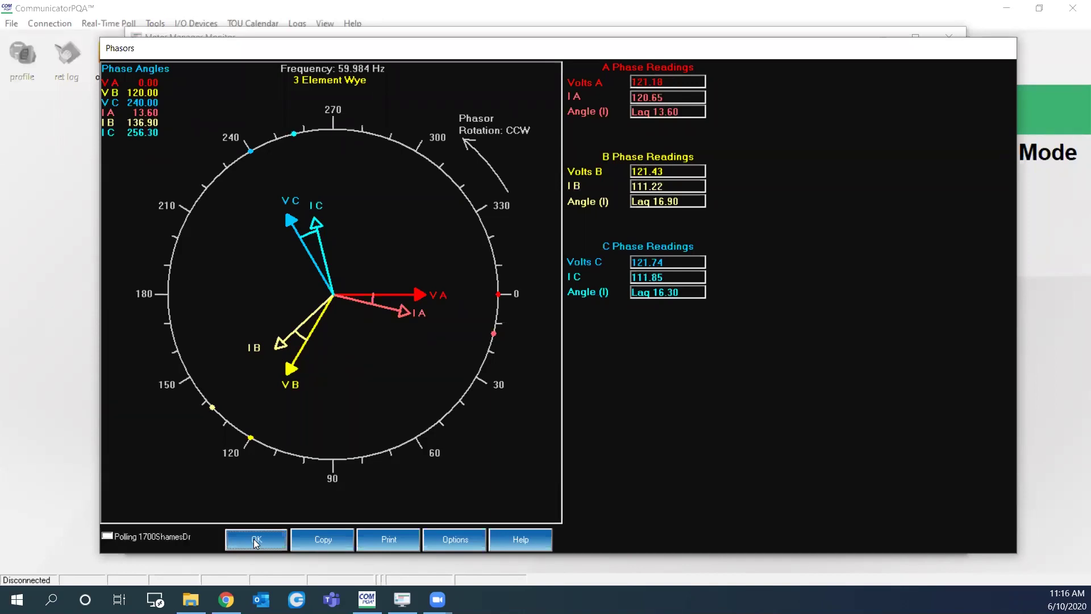
pyautogui.click(255, 540)
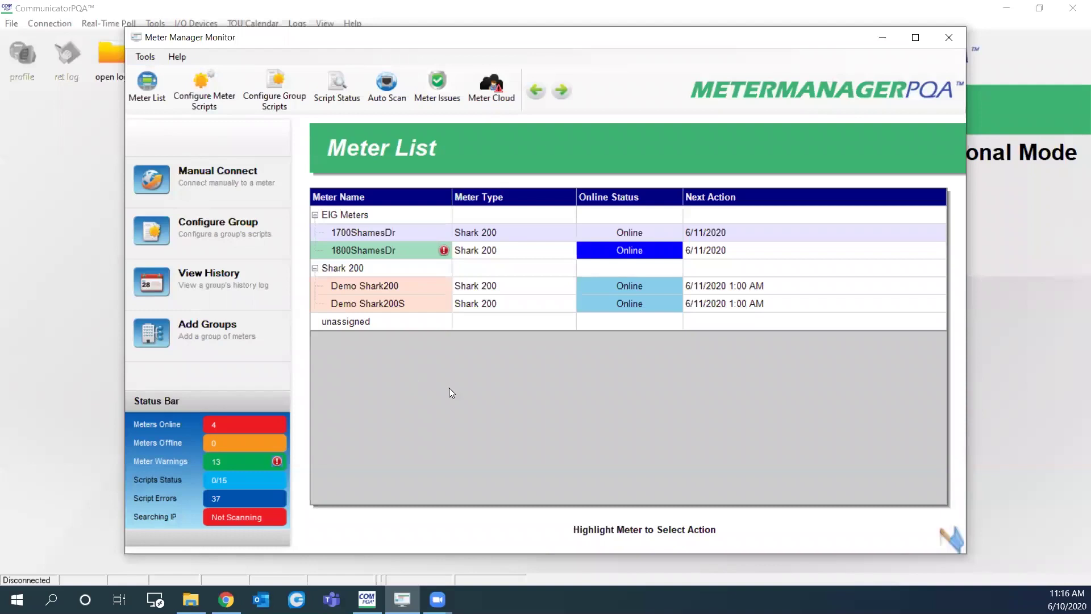
# Step: Generate the connection list, save it as connections.csv in the Downloads folder, and decline opening the file
pyautogui.click(145, 57)
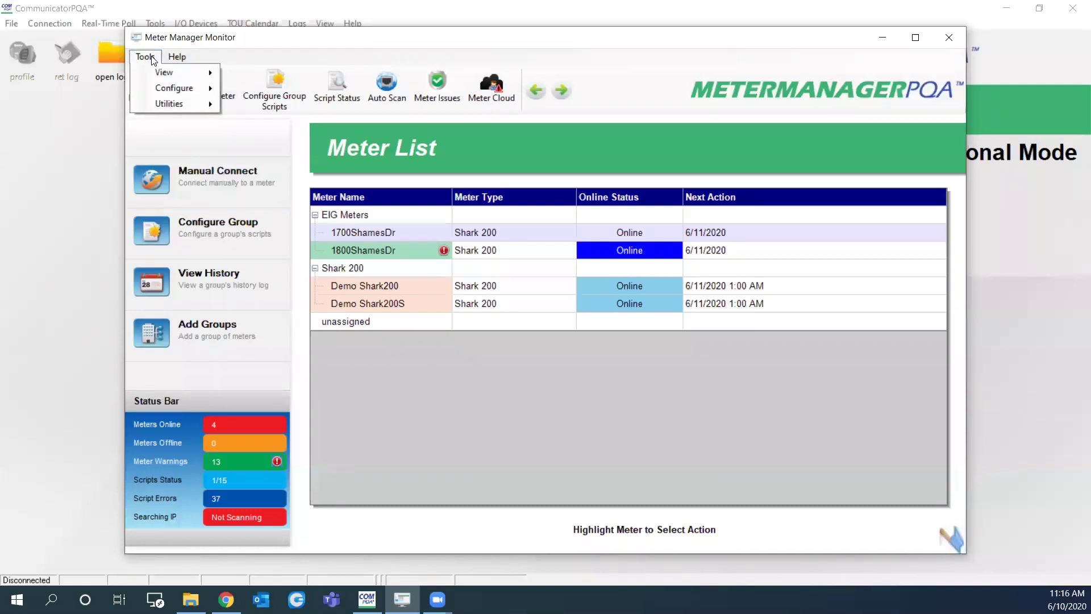
pyautogui.moveTo(192, 107)
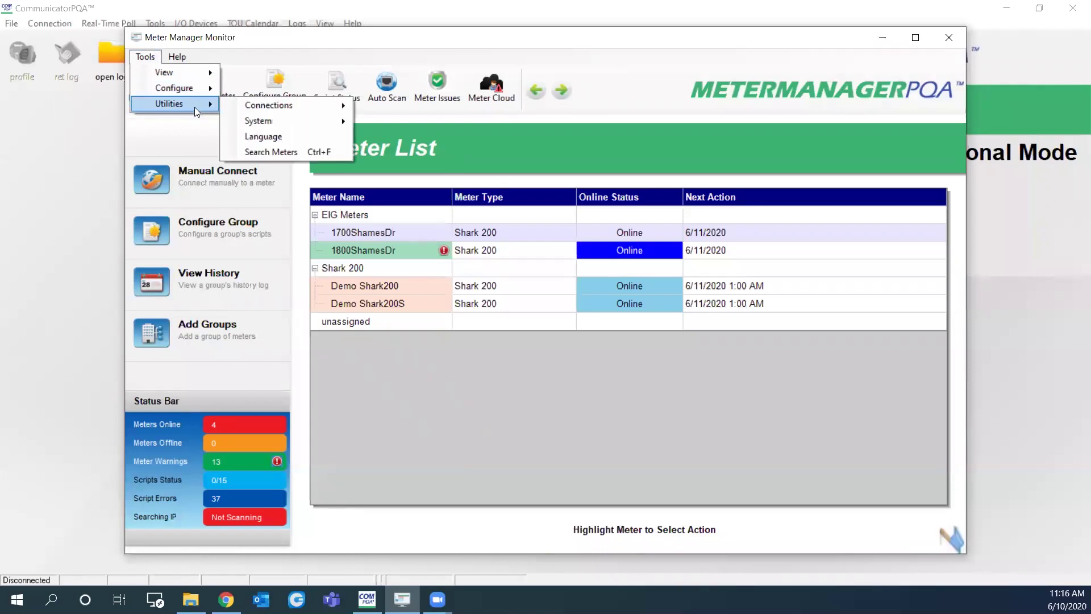
pyautogui.moveTo(282, 122)
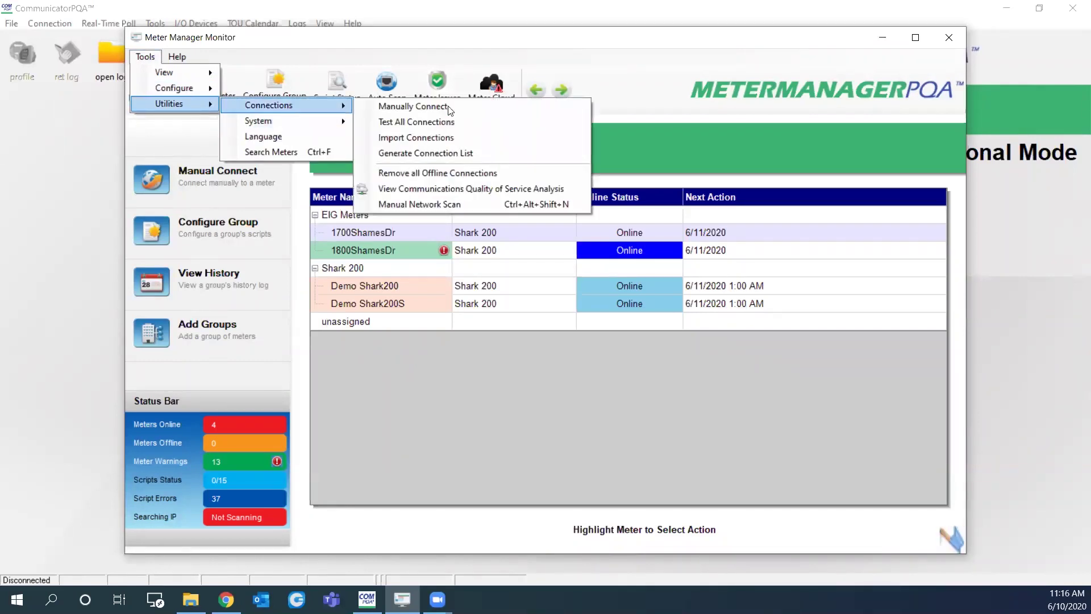
pyautogui.click(460, 155)
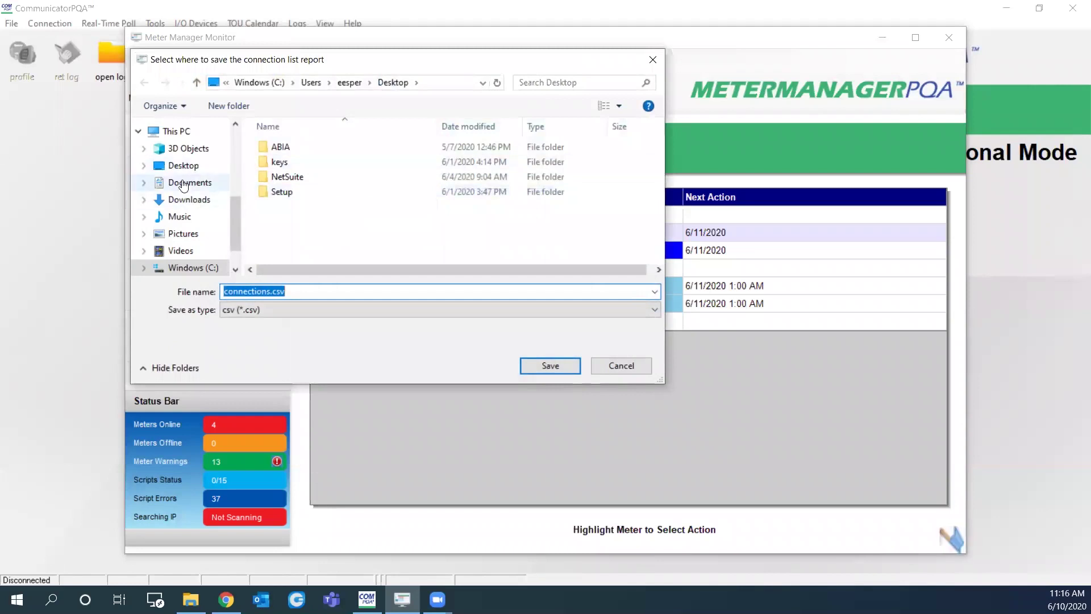
pyautogui.click(187, 199)
pyautogui.click(238, 290)
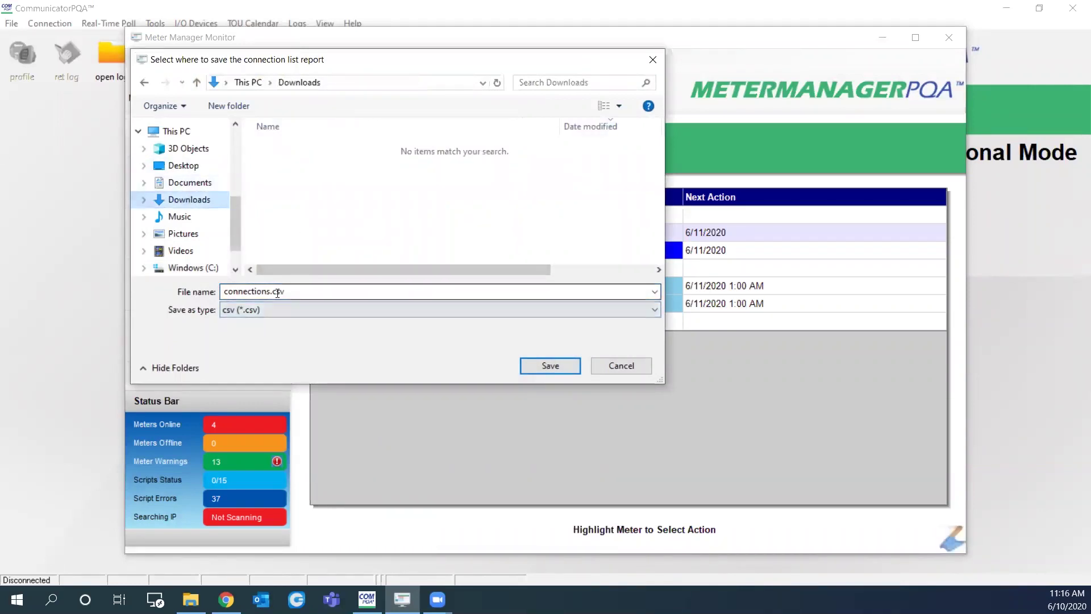
pyautogui.click(529, 364)
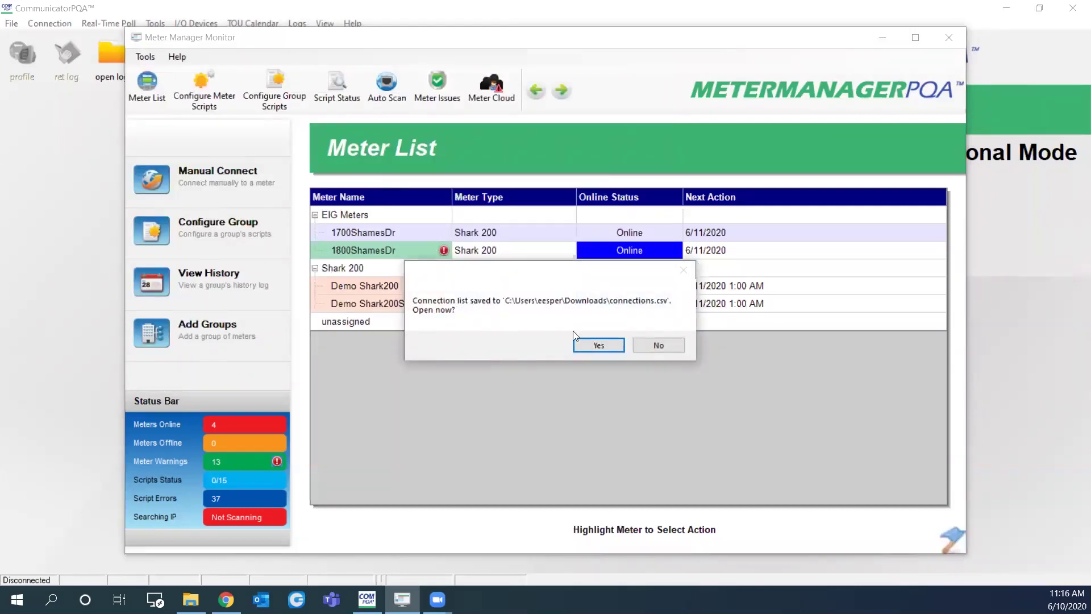
pyautogui.click(654, 347)
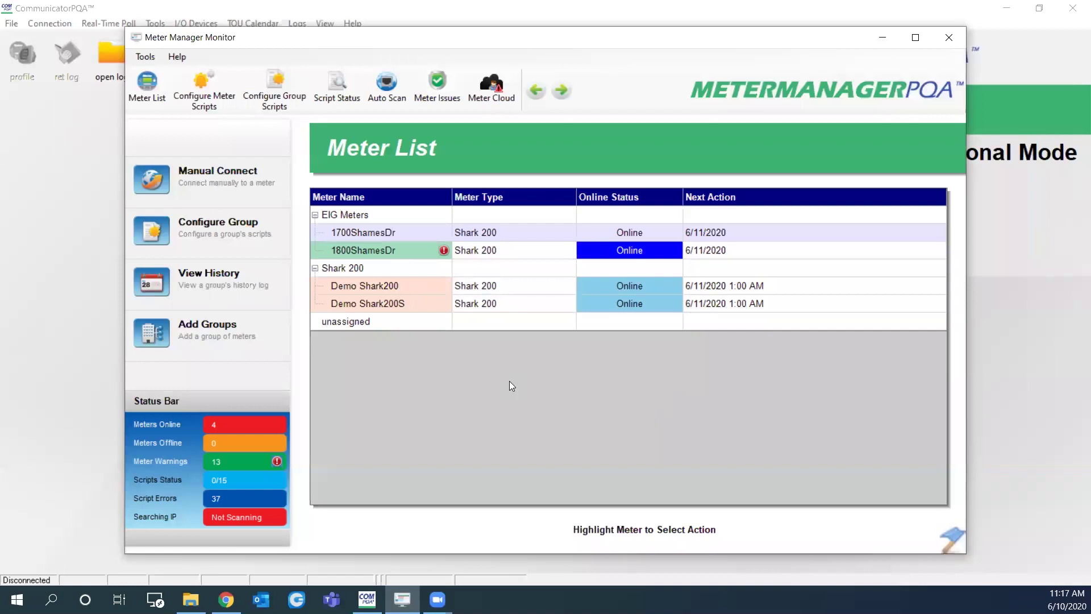
# Step: Select connections.csv in Downloads as a Meter List (*.csv) for importing connections, and cancel the import
pyautogui.click(152, 61)
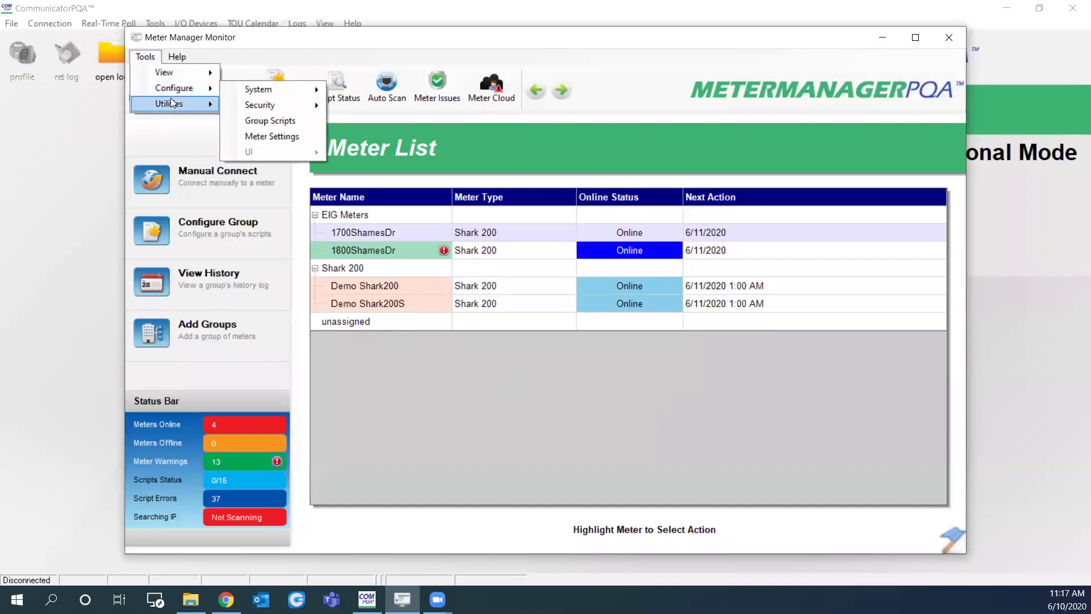
pyautogui.moveTo(256, 107)
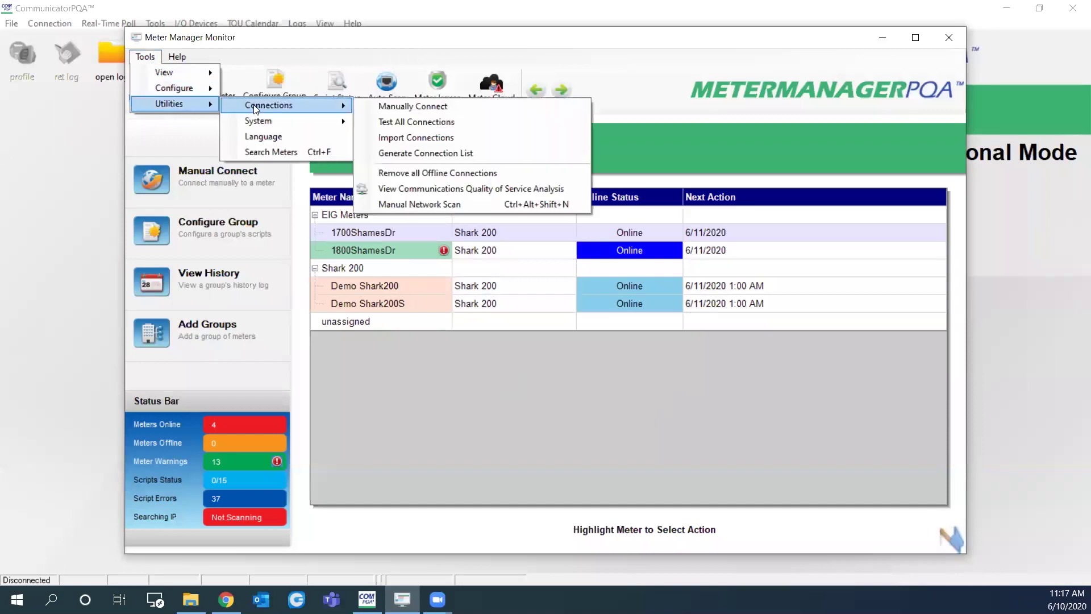
pyautogui.click(415, 138)
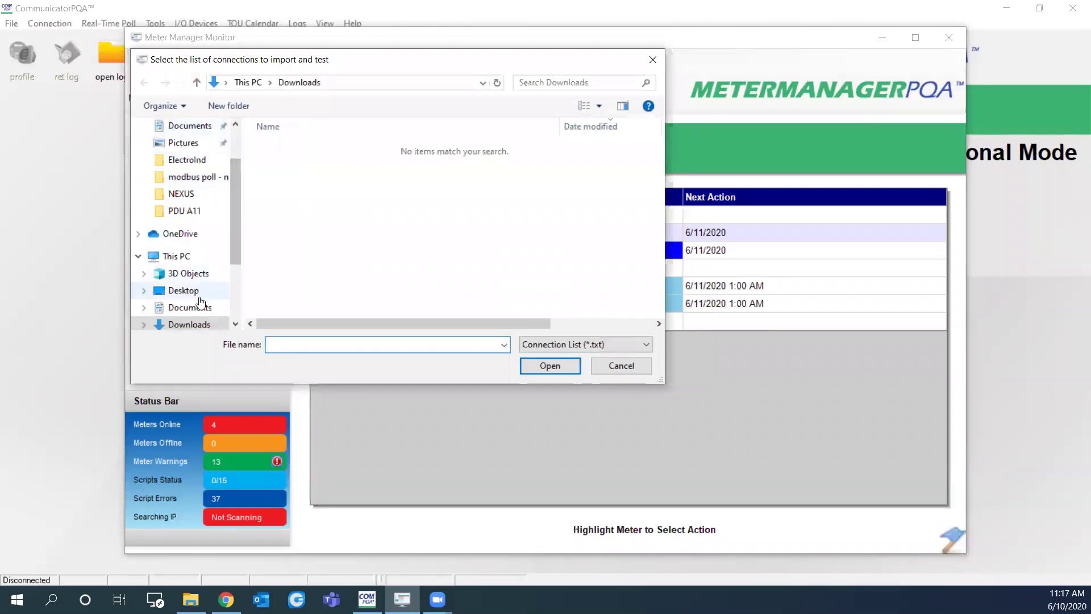
pyautogui.click(546, 346)
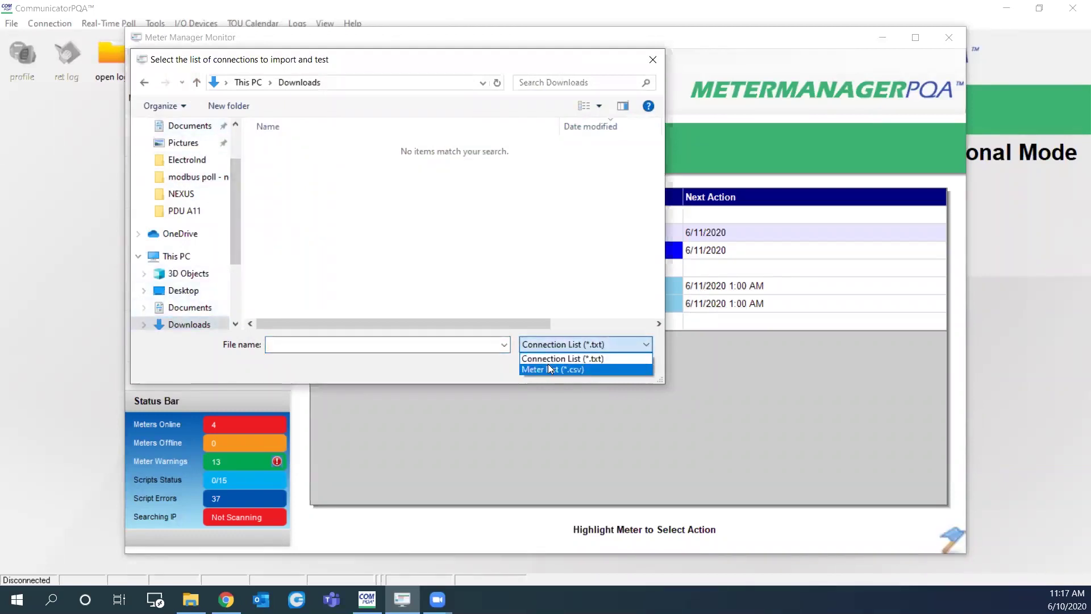
pyautogui.click(548, 364)
pyautogui.click(291, 172)
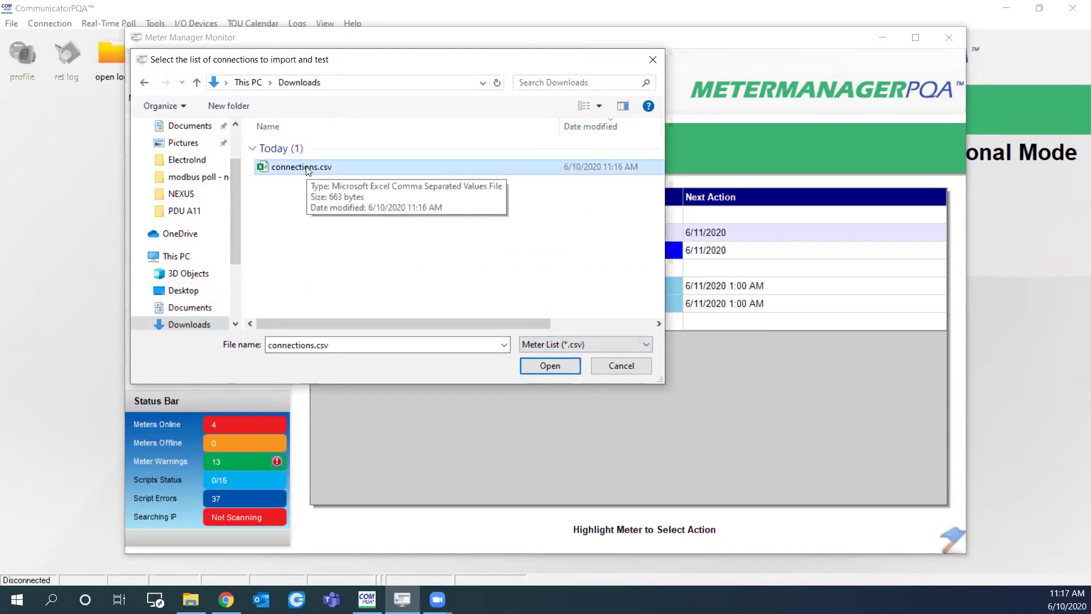
pyautogui.click(602, 364)
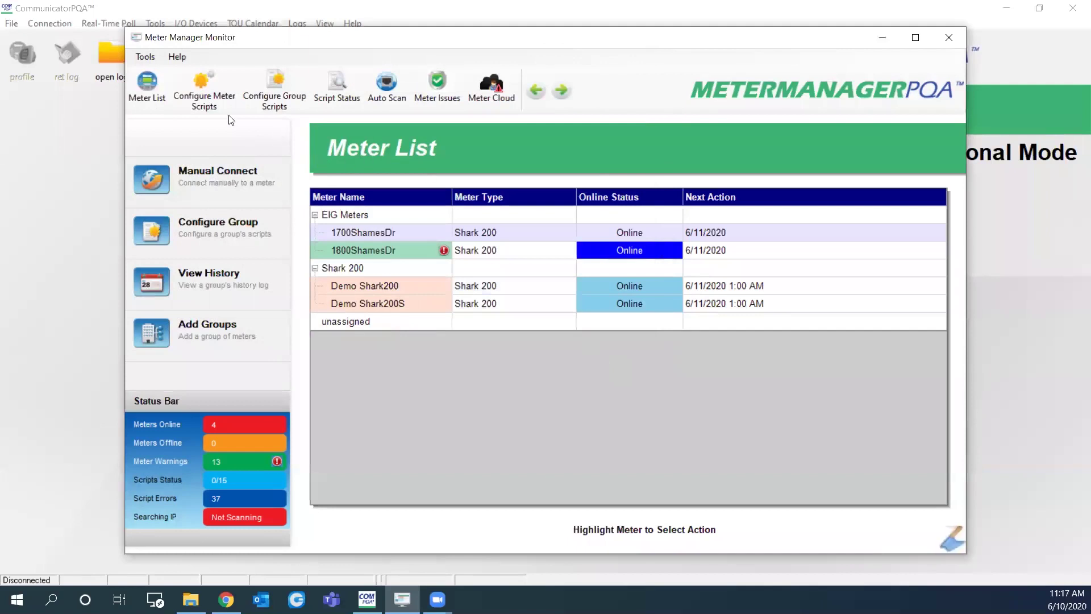
# Step: Review the IP range and log retrieval schedule in the Automatic Scan Configuration, and close it without saving
pyautogui.click(153, 61)
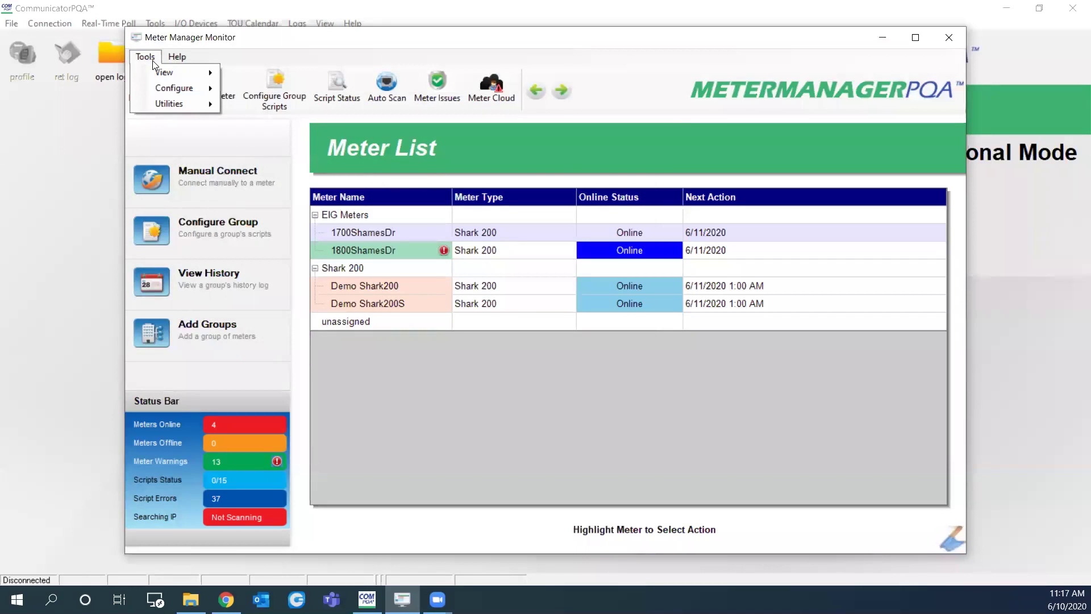
pyautogui.moveTo(148, 74)
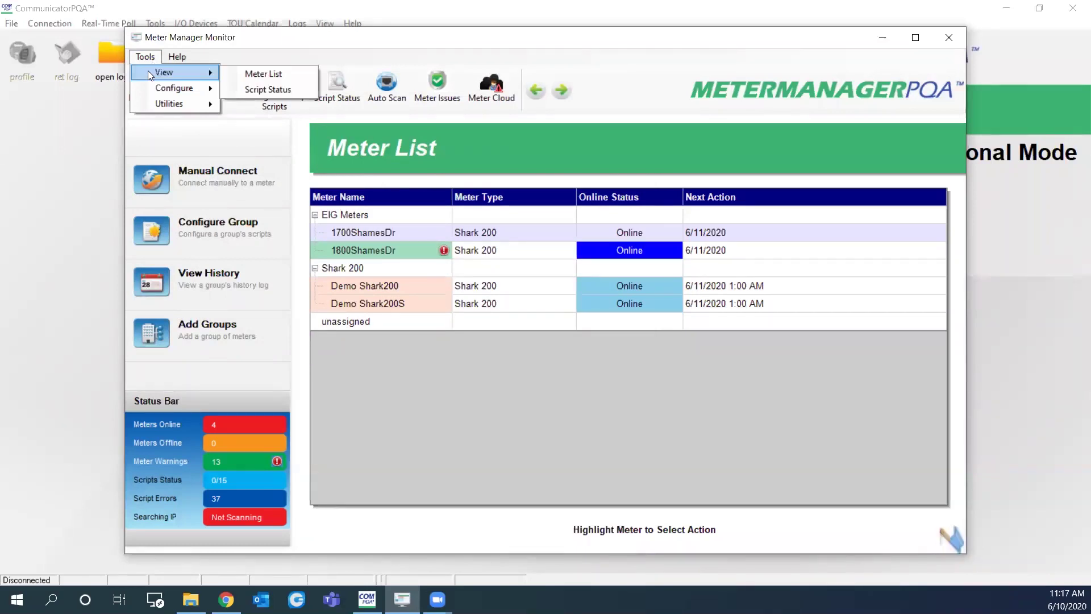
pyautogui.click(263, 74)
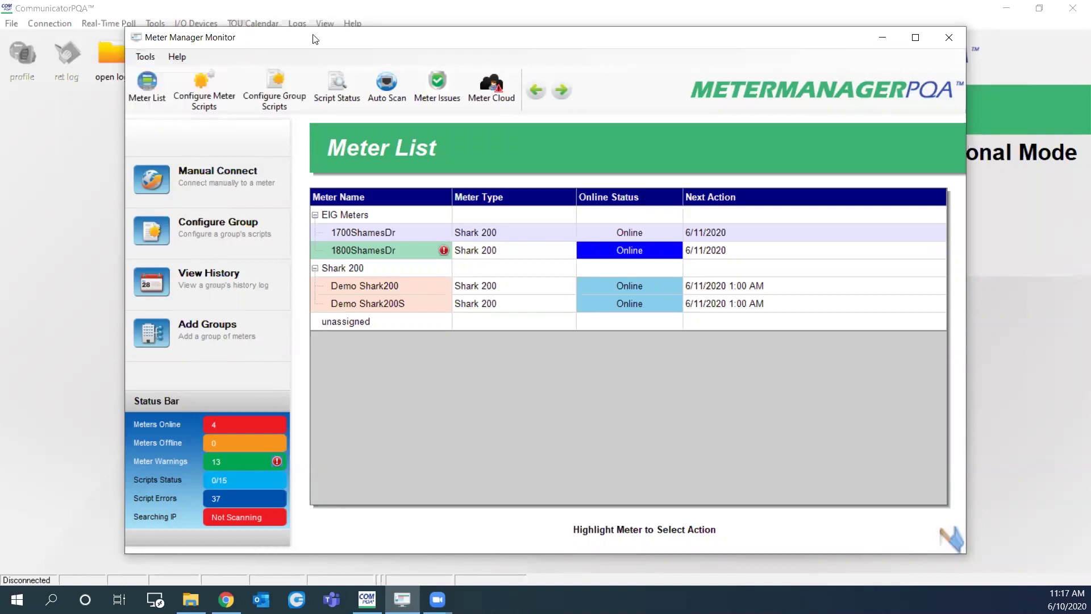
pyautogui.click(385, 94)
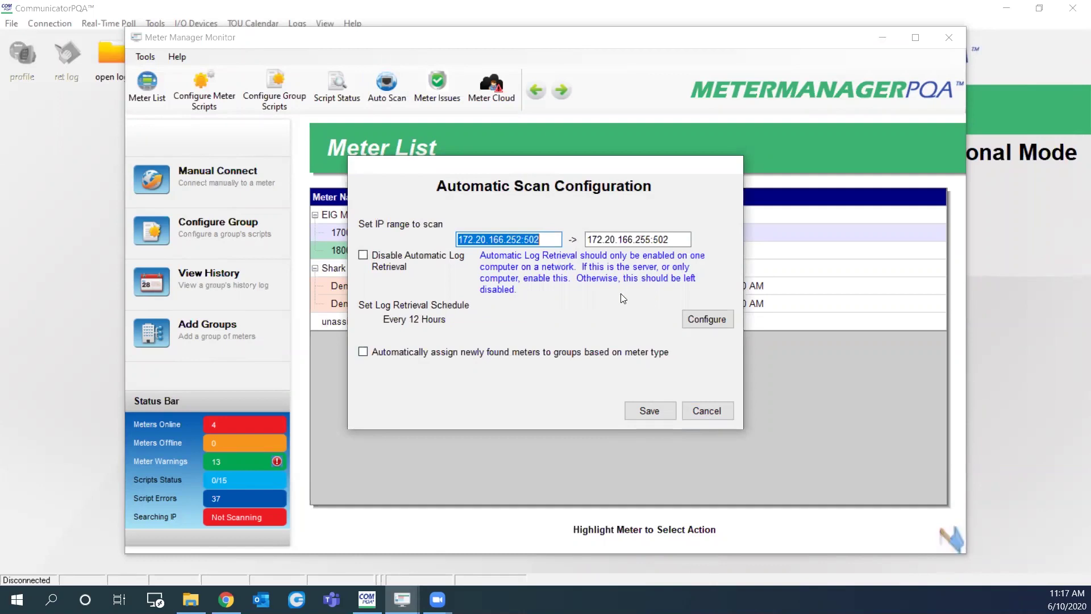
pyautogui.click(704, 410)
# Step: Open the Meter Discovery system configuration to review its scan intervals, address range and scan blacklist
pyautogui.click(145, 58)
pyautogui.click(146, 61)
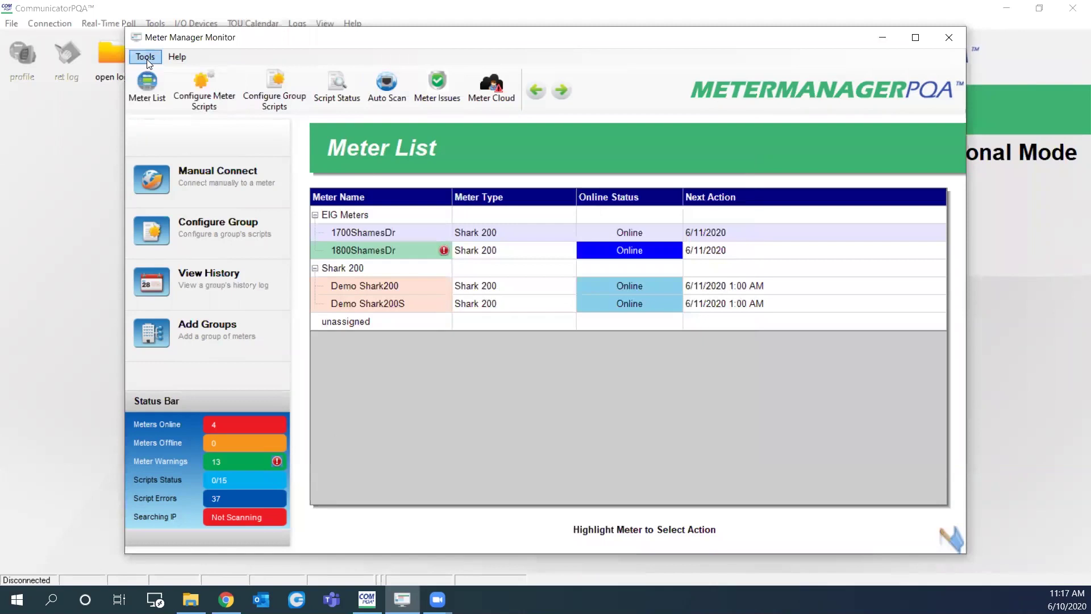
pyautogui.click(147, 60)
pyautogui.moveTo(164, 87)
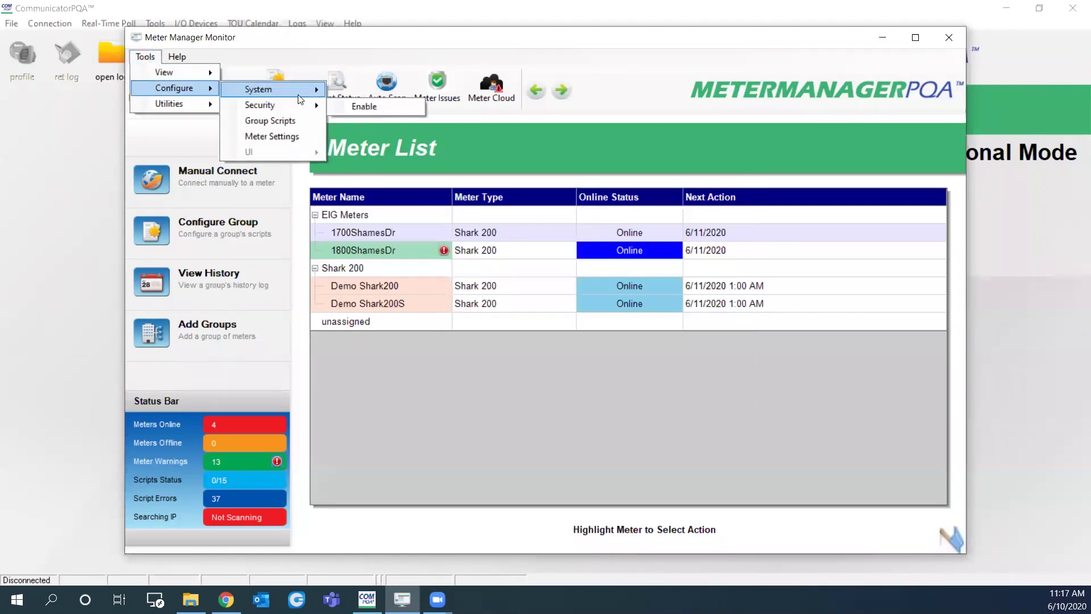
pyautogui.moveTo(301, 99)
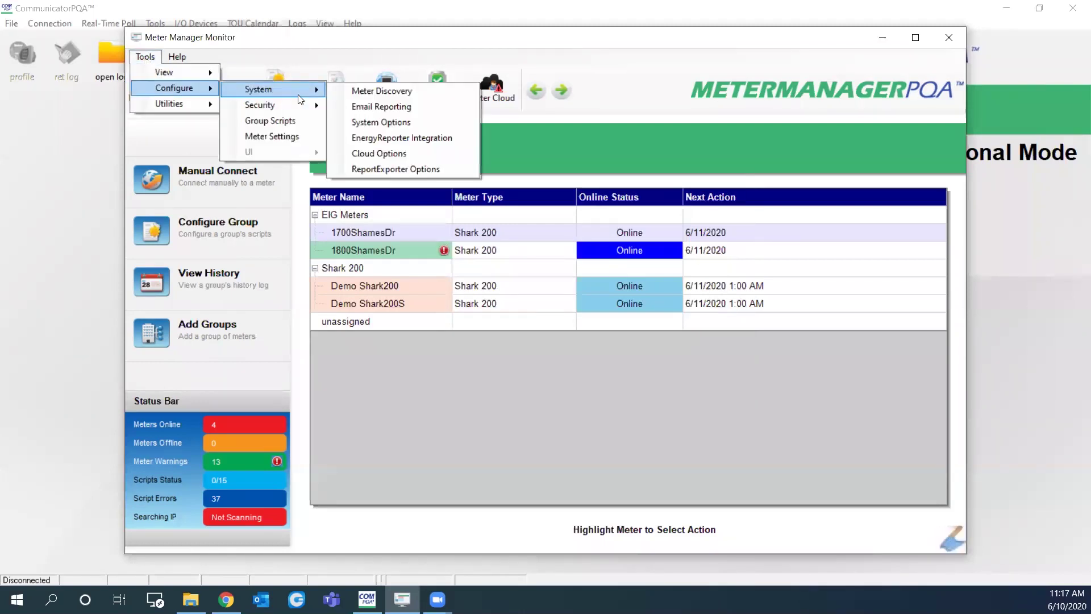
pyautogui.click(367, 90)
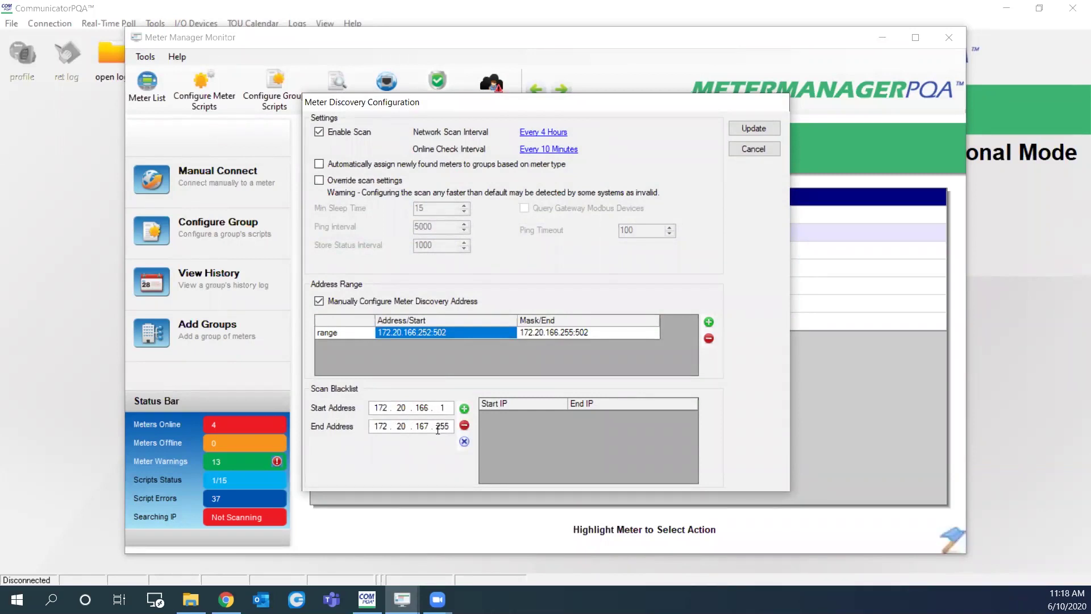
# Step: Add 172.20.166.1 to 172.20.167.255 and 172.20.220.1 to 172.20.240.255 to the scan blacklist, and cancel the Meter Discovery configuration
pyautogui.click(464, 410)
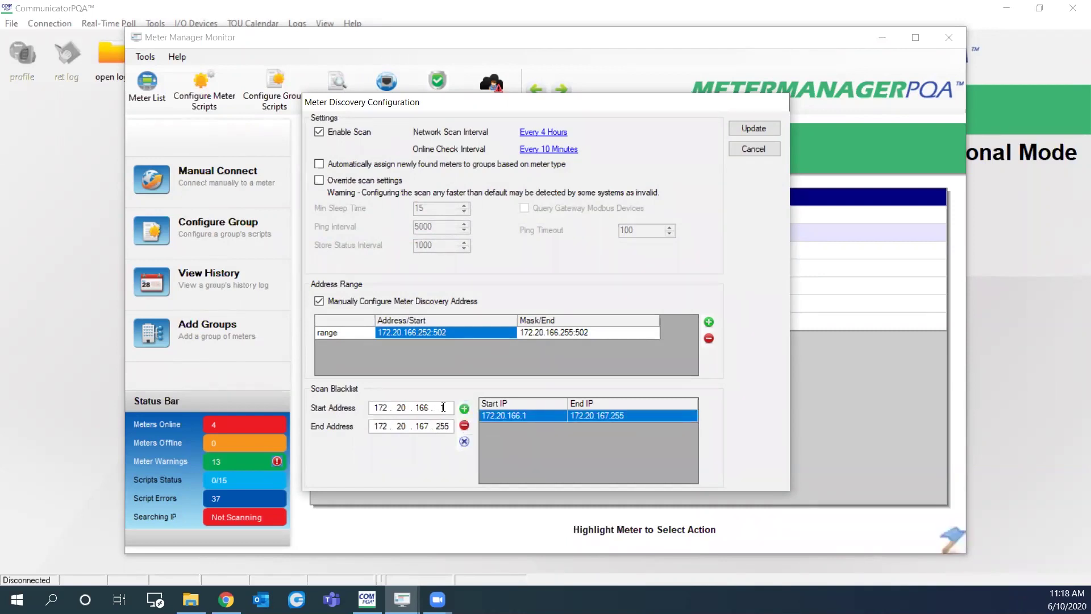
pyautogui.click(423, 407)
pyautogui.press('BackSpace')
pyautogui.press('BackSpace')
pyautogui.press('BackSpace')
pyautogui.write('220')
pyautogui.press('BackSpace')
pyautogui.press('BackSpace')
pyautogui.press('BackSpace')
pyautogui.write('240')
pyautogui.click(464, 409)
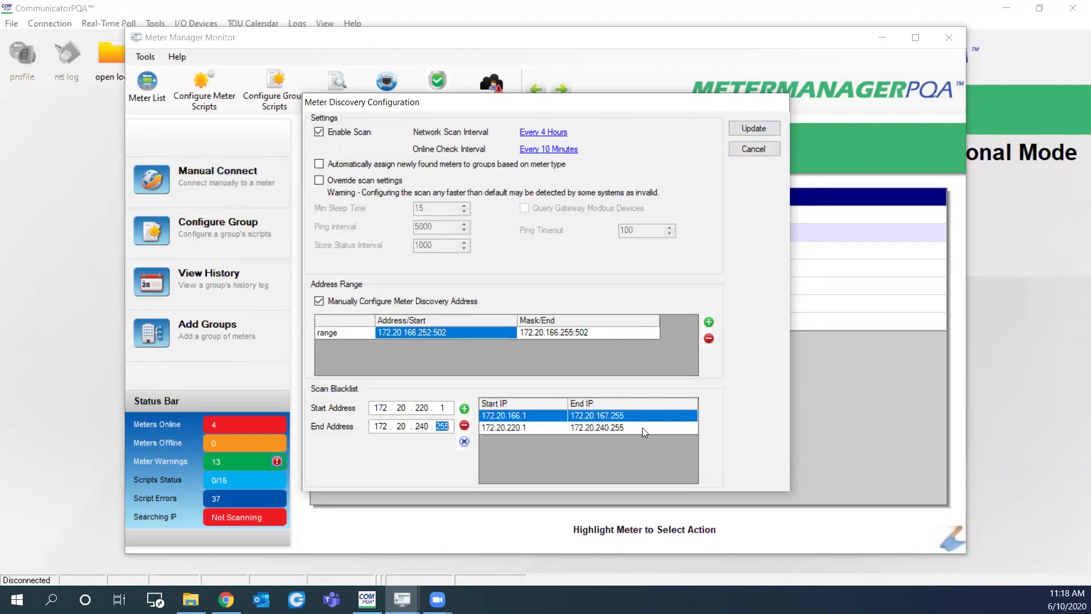
pyautogui.click(754, 148)
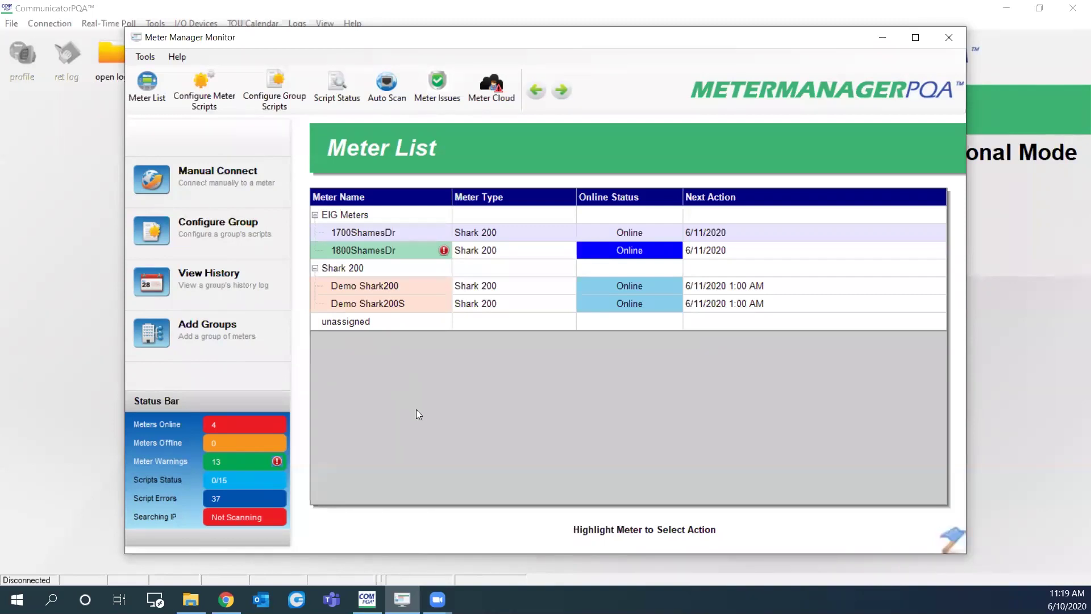
# Step: Review the polling, path and script configuration settings in the System Options, and close them without saving
pyautogui.click(150, 56)
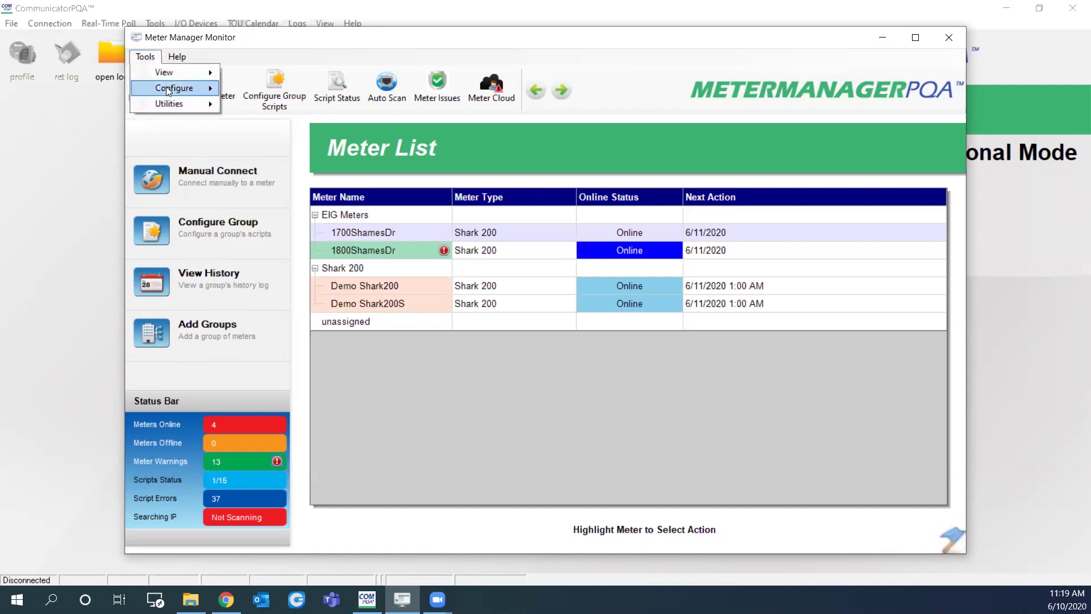
pyautogui.moveTo(166, 86)
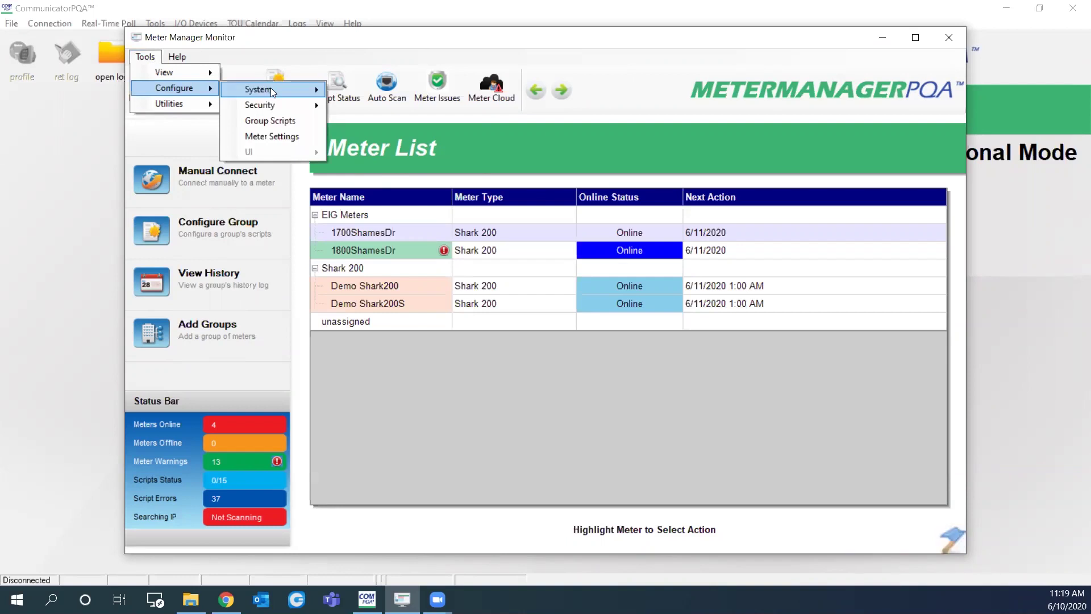
pyautogui.moveTo(270, 87)
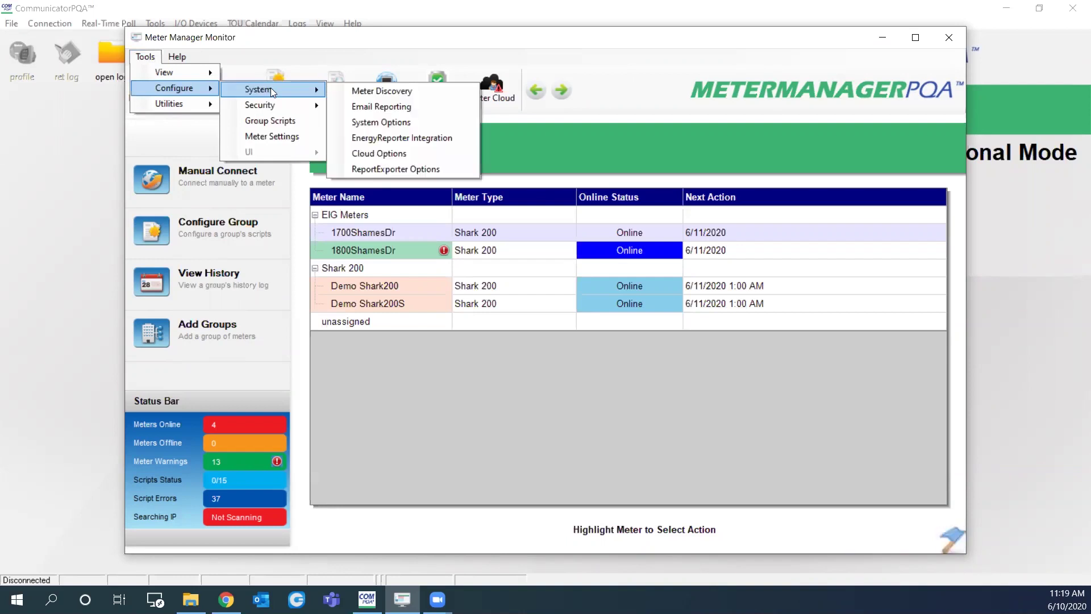
pyautogui.click(386, 117)
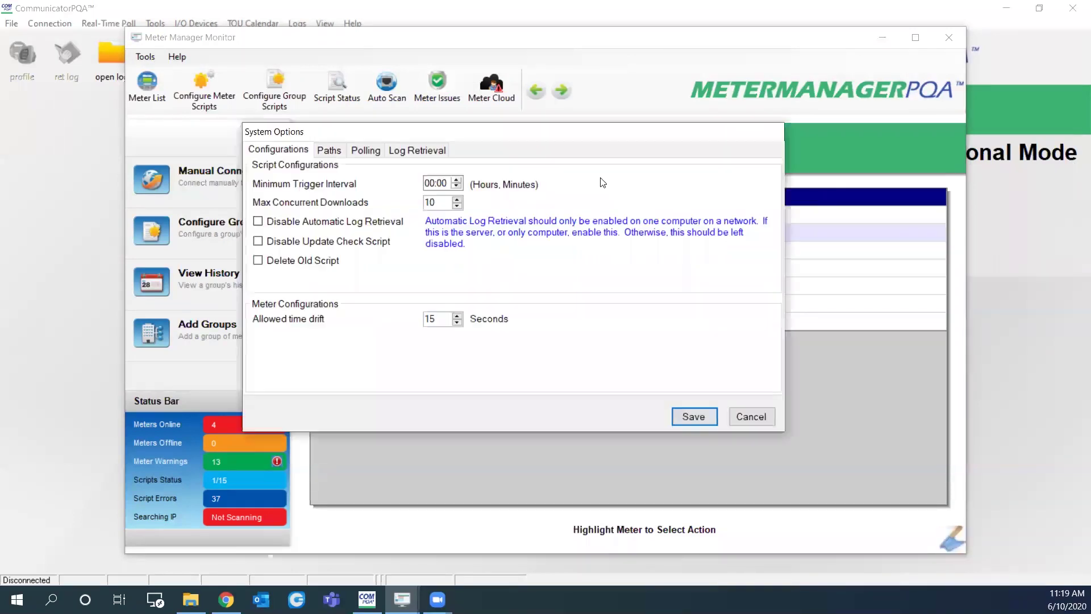
pyautogui.click(365, 152)
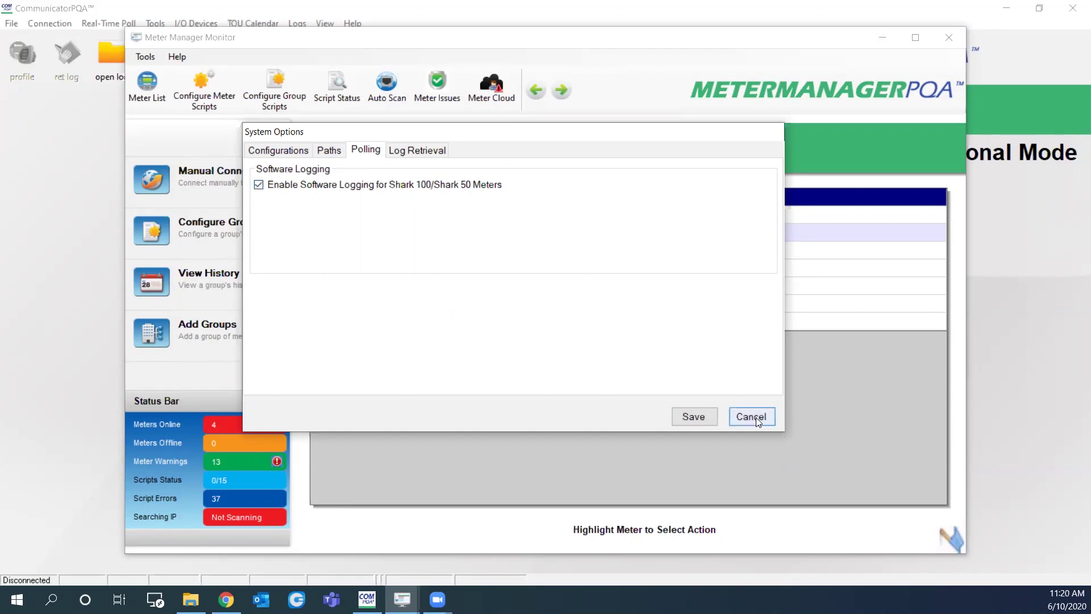
pyautogui.click(329, 151)
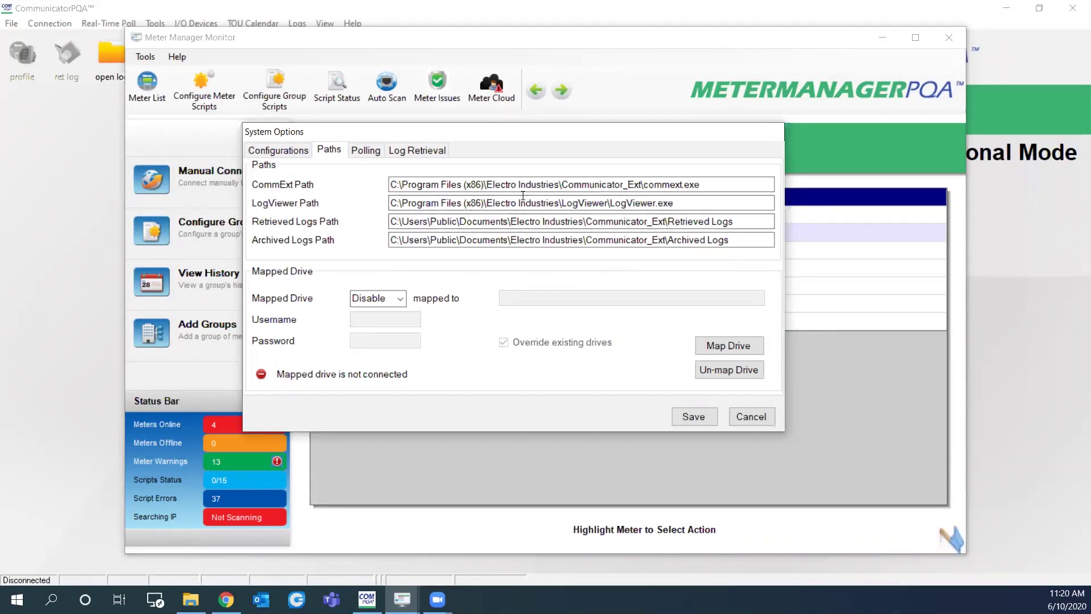
pyautogui.click(278, 150)
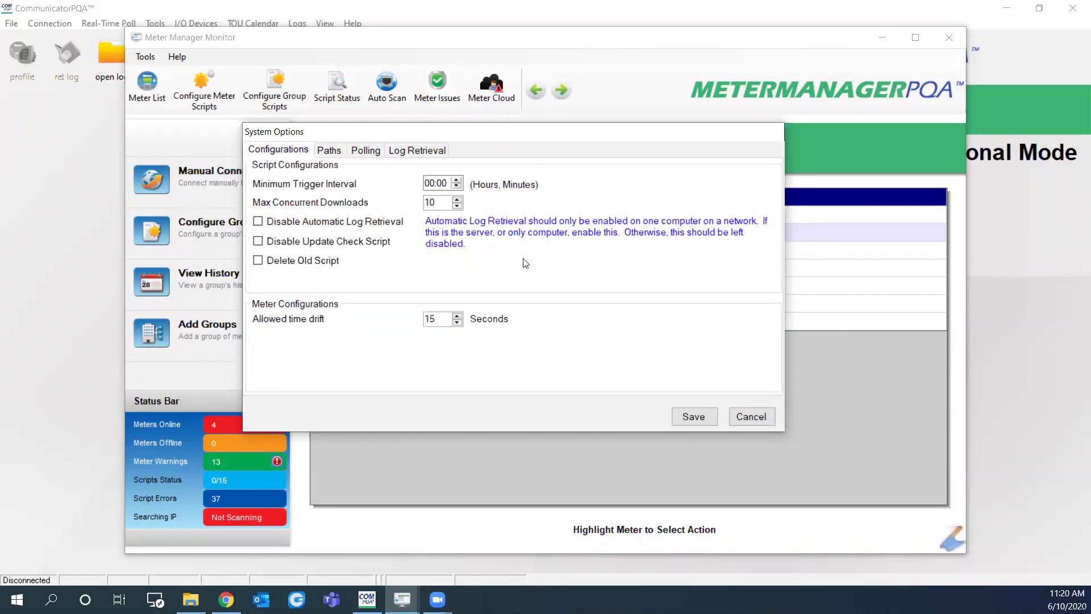
pyautogui.click(748, 418)
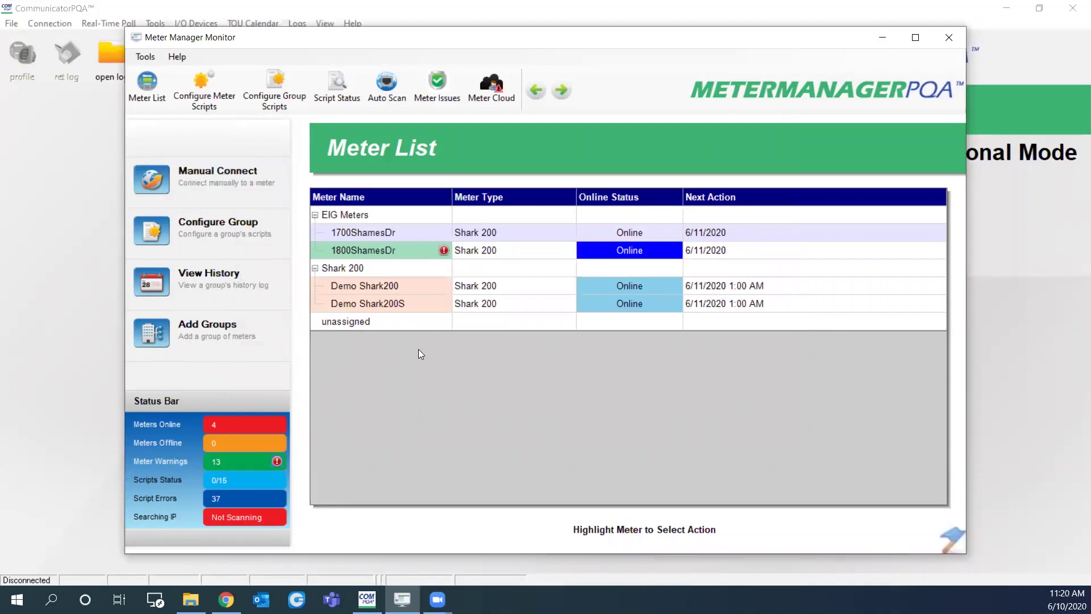
# Step: Open the meter script configuration for Demo Shark200 and review its settings history, connections, notes, log path and time update settings
pyautogui.click(204, 89)
pyautogui.click(147, 85)
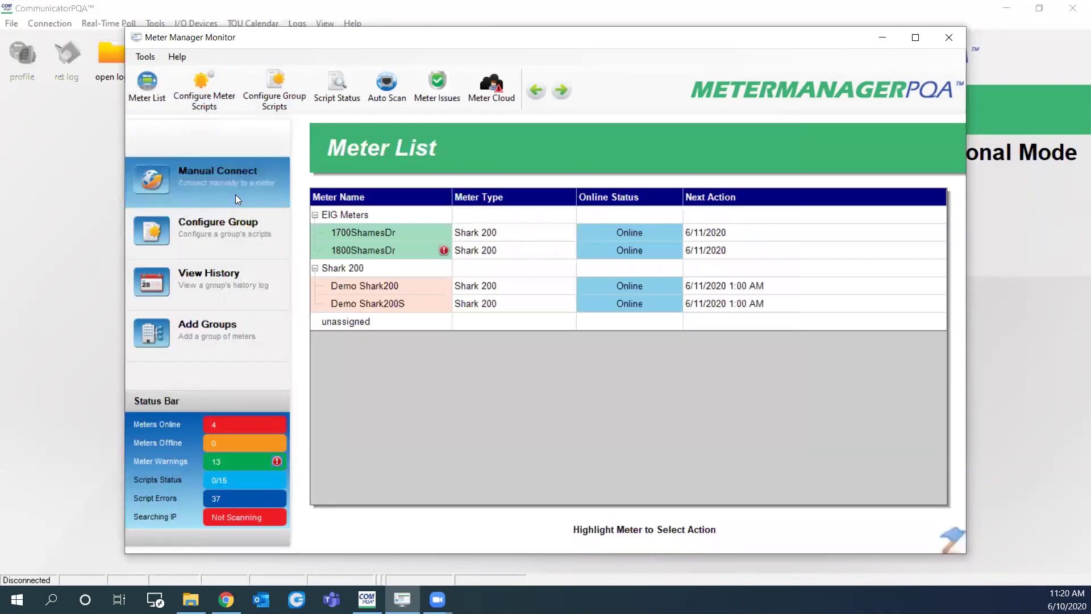
pyautogui.click(381, 287)
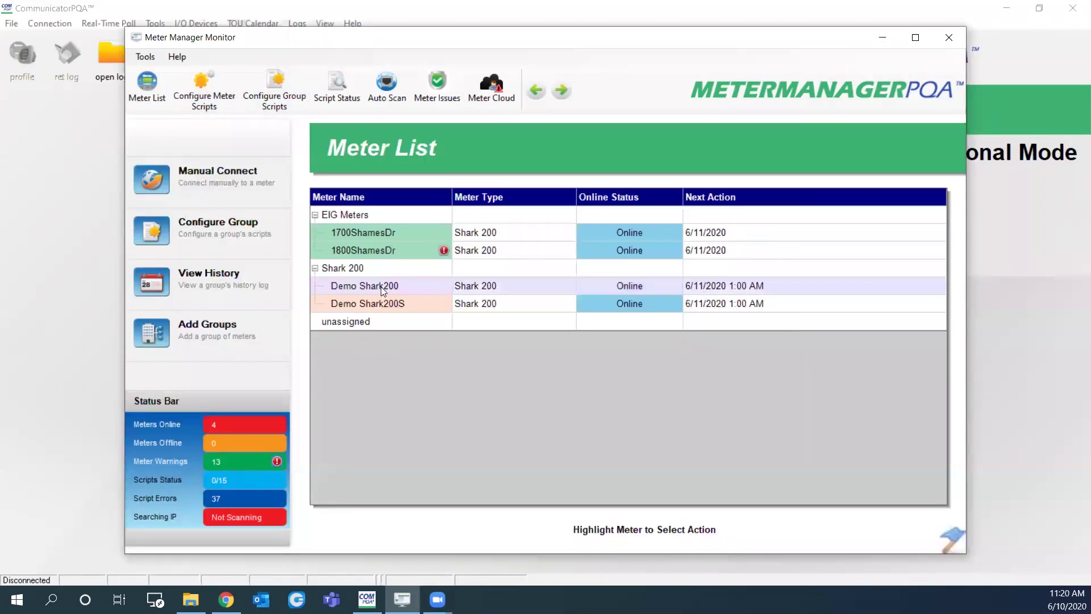
pyautogui.click(196, 98)
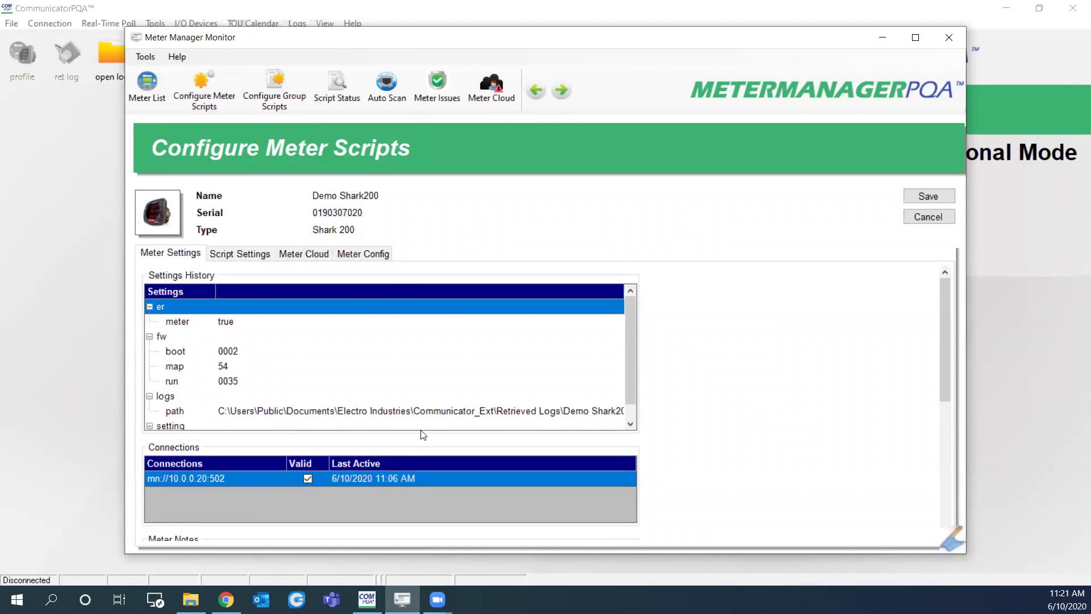
pyautogui.click(629, 426)
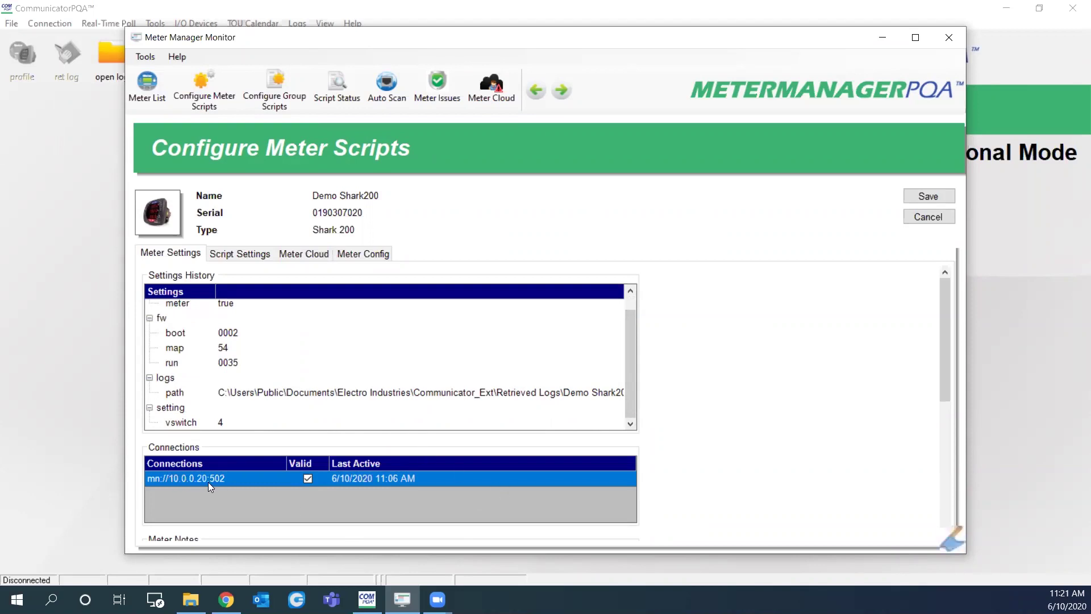
pyautogui.moveTo(942, 381); pyautogui.dragTo(956, 501)
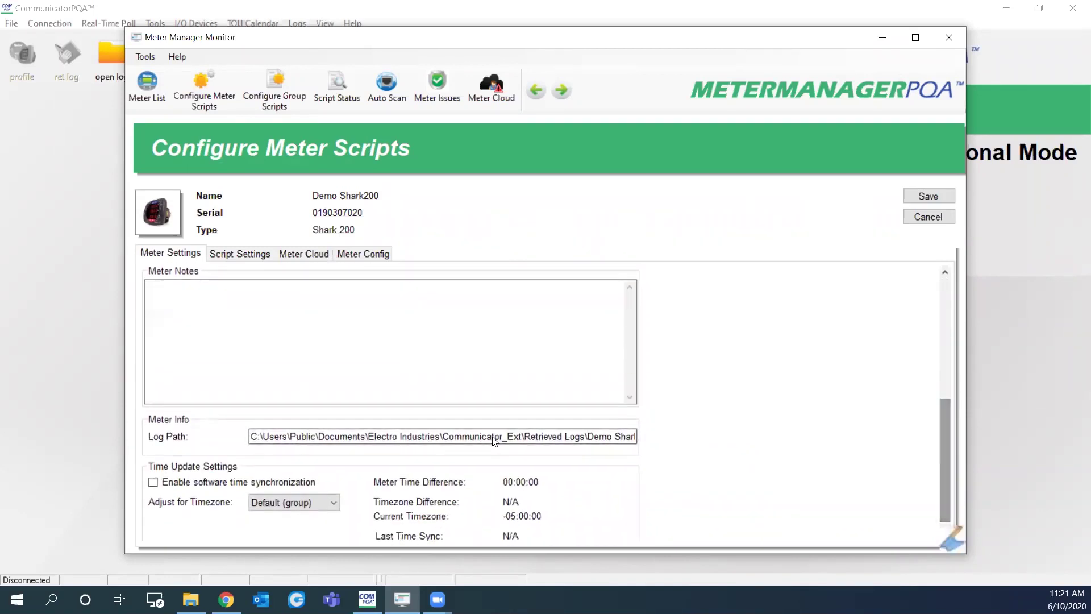
pyautogui.scroll(10, 938, 432)
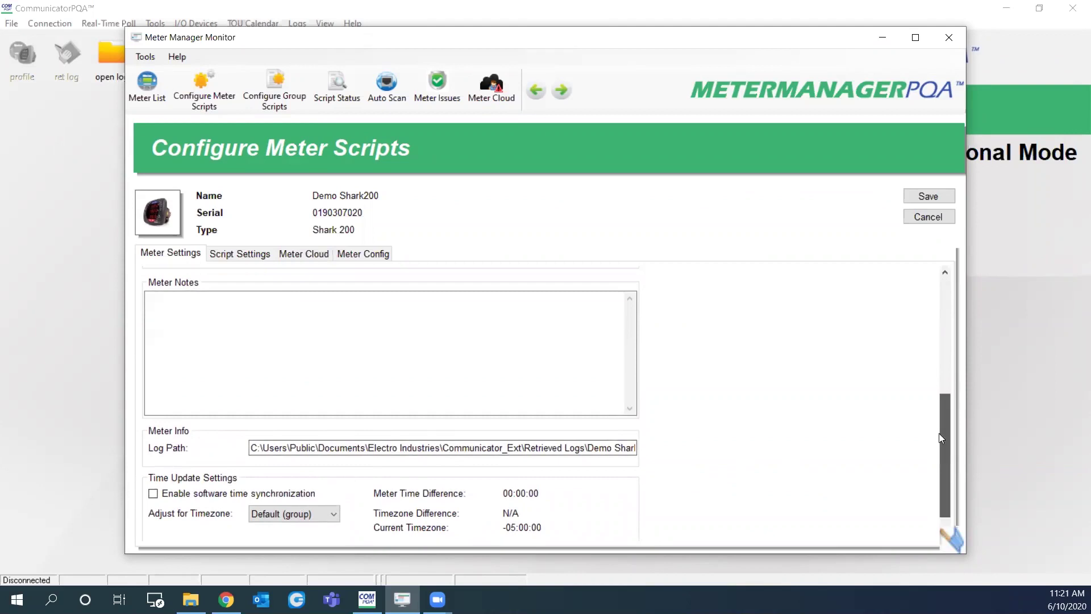
# Step: Try the Meter Requires Login option in Demo Shark200's script settings, leave the password empty, and disable the option again
pyautogui.click(242, 256)
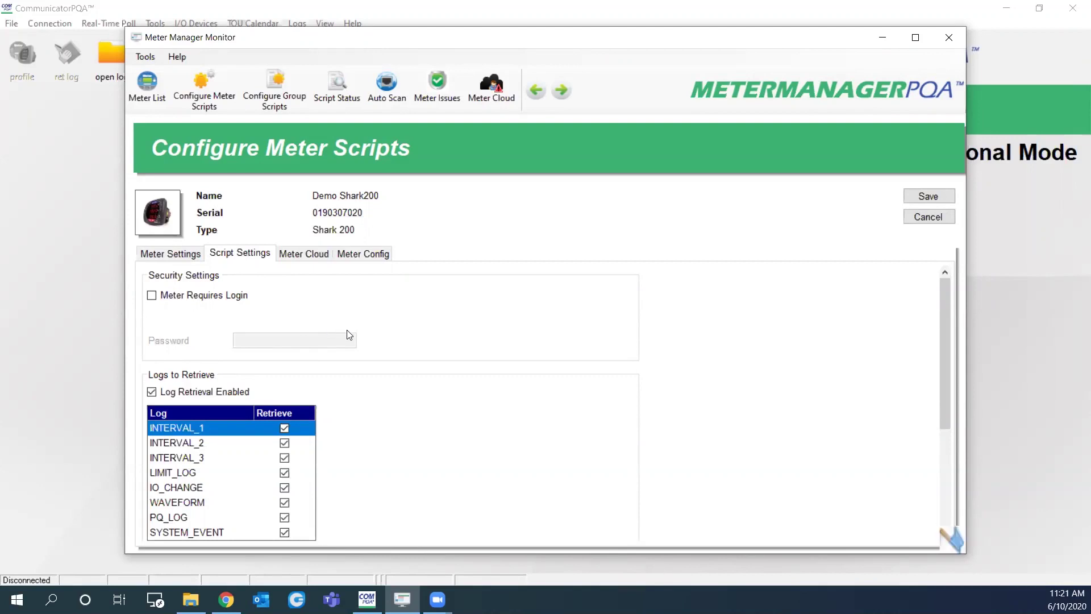
pyautogui.click(152, 296)
pyautogui.click(254, 347)
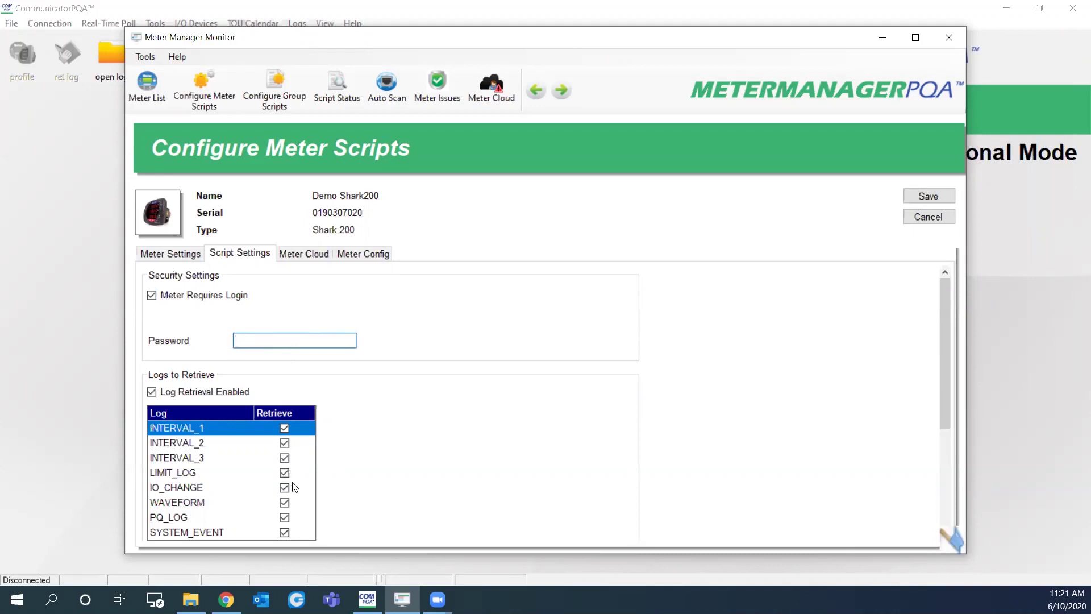
pyautogui.scroll(-1, 943, 400)
pyautogui.scroll(1, 943, 386)
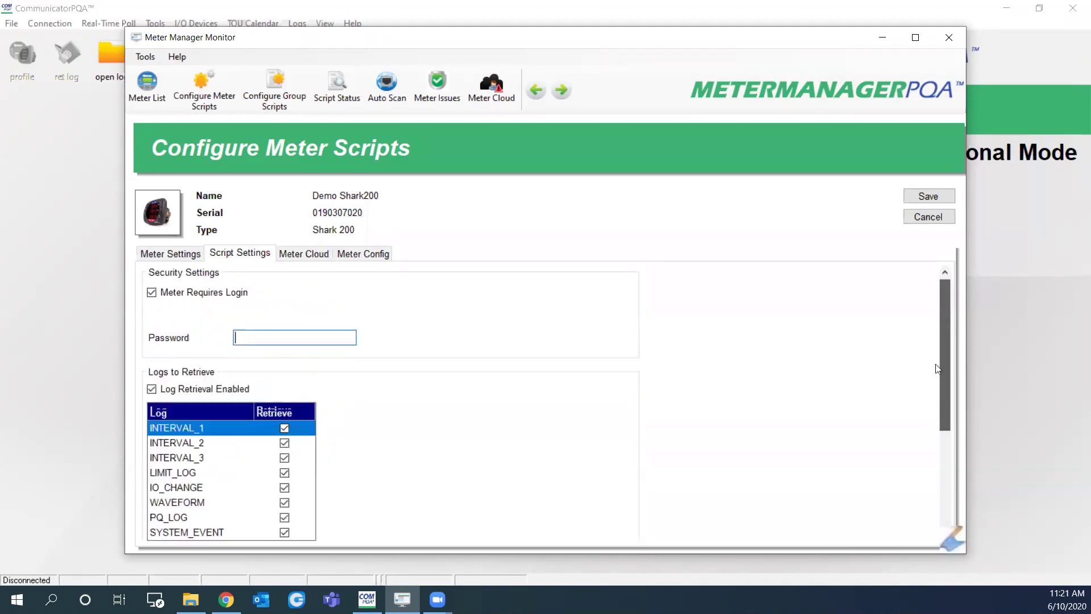
pyautogui.click(152, 295)
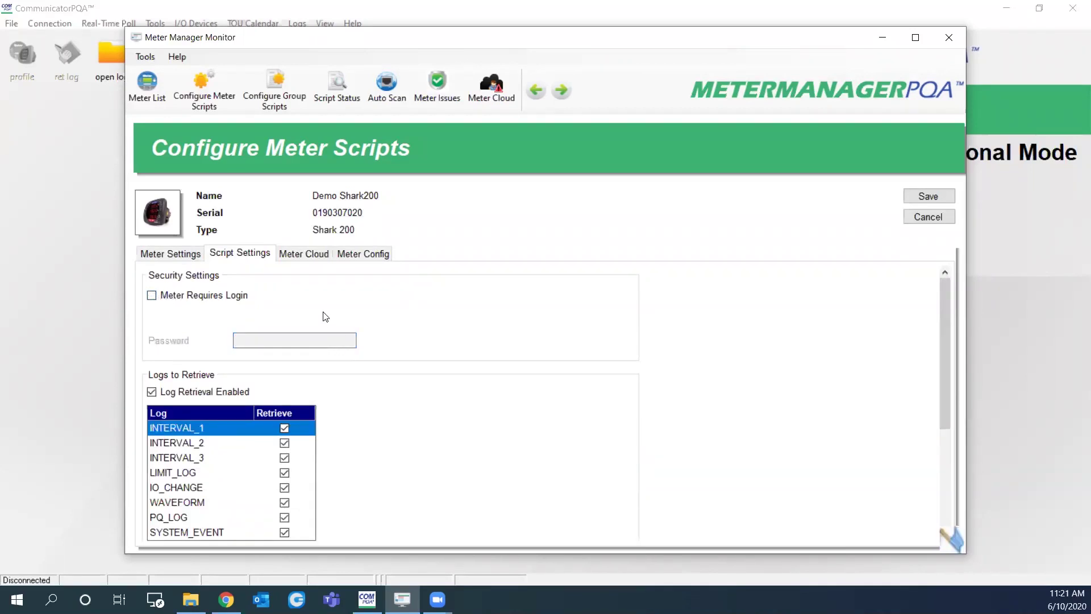
# Step: View Demo Shark200's Meter Cloud settings and log status, and return to the meter list
pyautogui.click(296, 256)
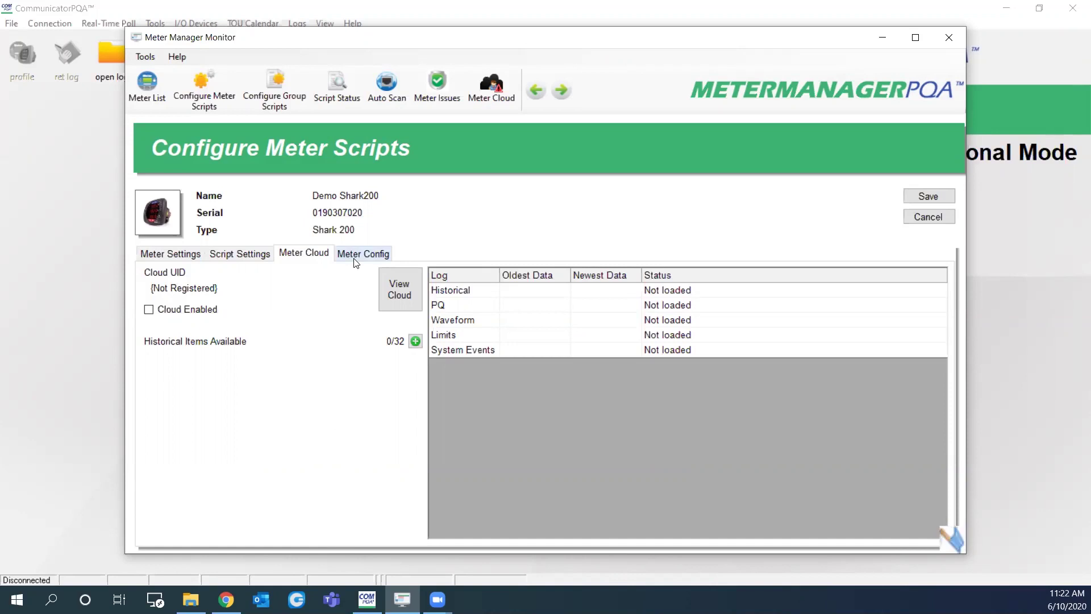
pyautogui.click(147, 85)
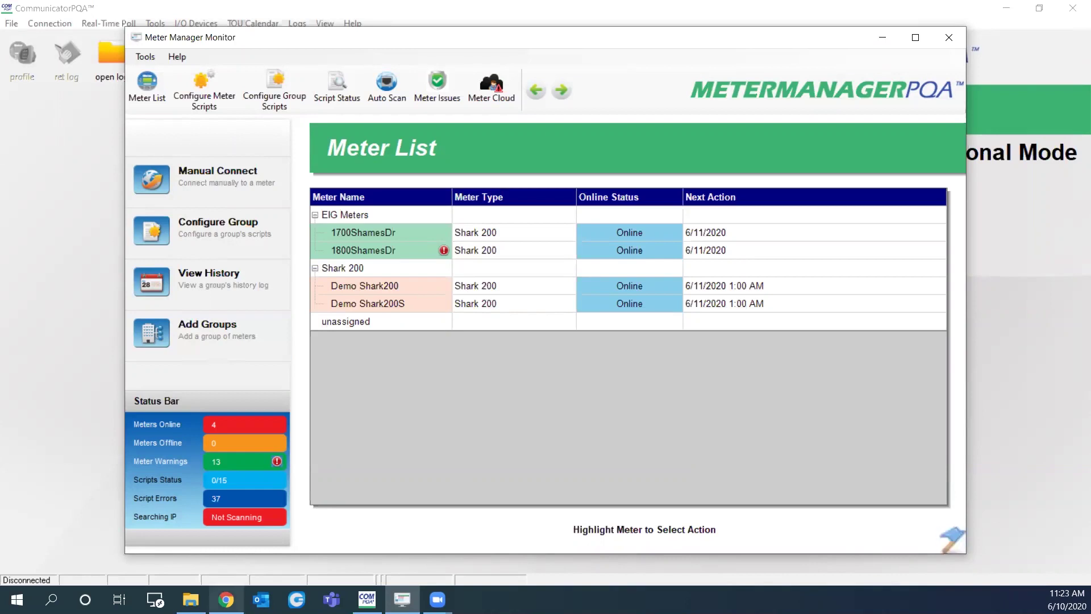
# Step: Switch to Chrome and show the already open CommunicatorPQA product page on the Electro Industries website
pyautogui.click(226, 599)
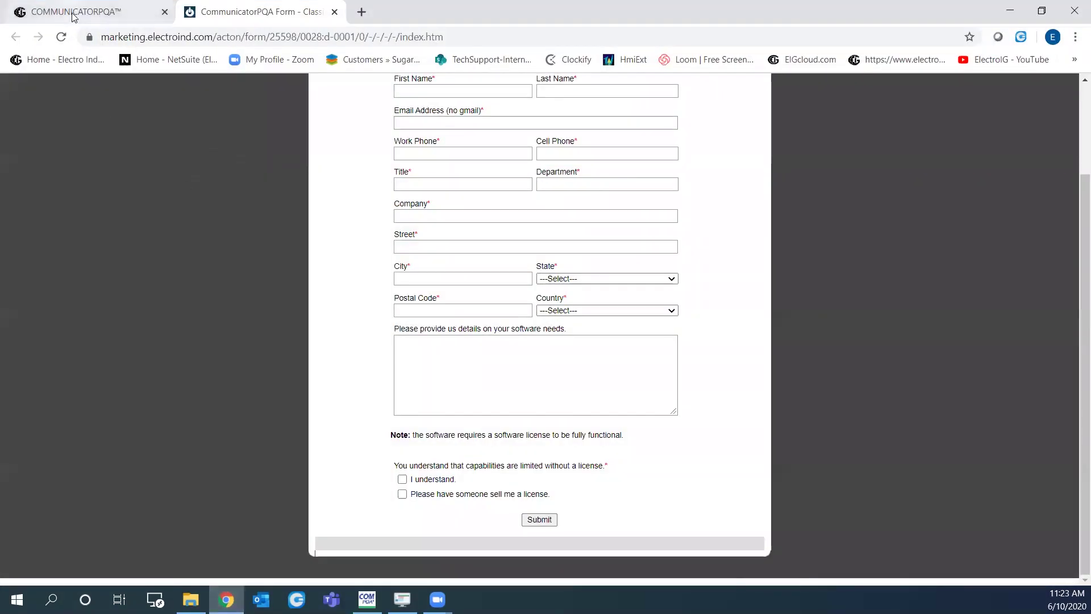
pyautogui.click(72, 14)
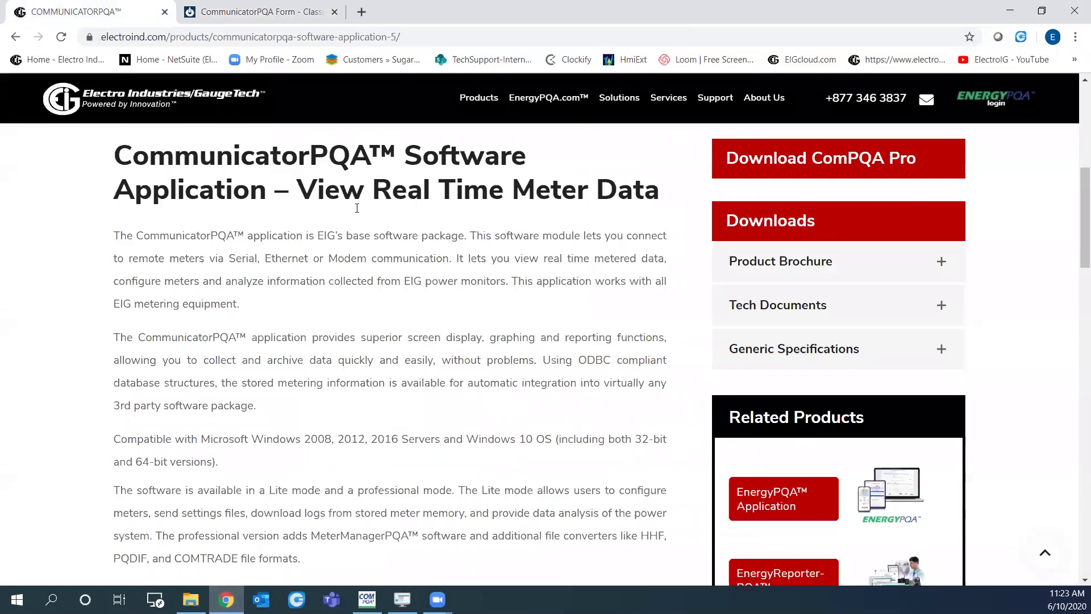